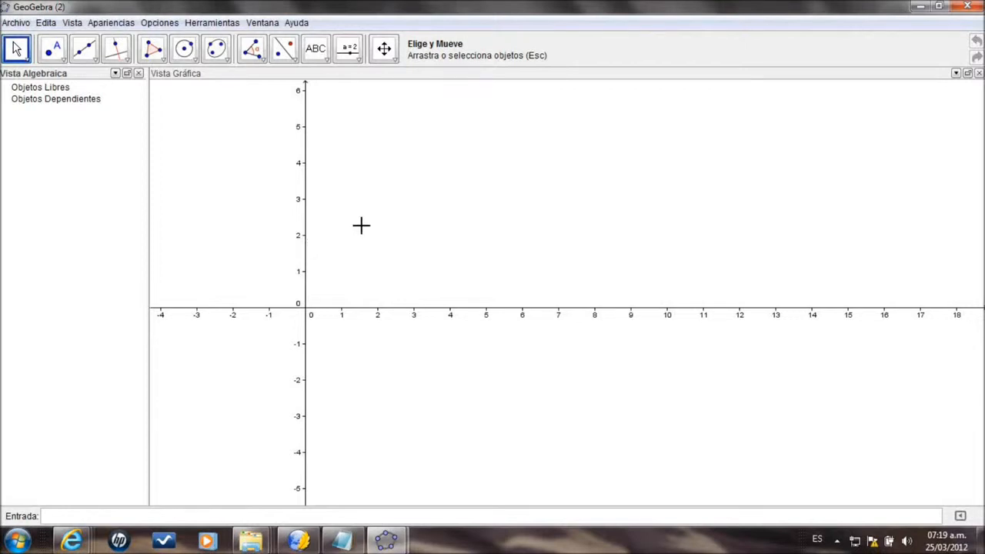
- Hide the coordinate axes in the graphics view
right_click(361, 226)
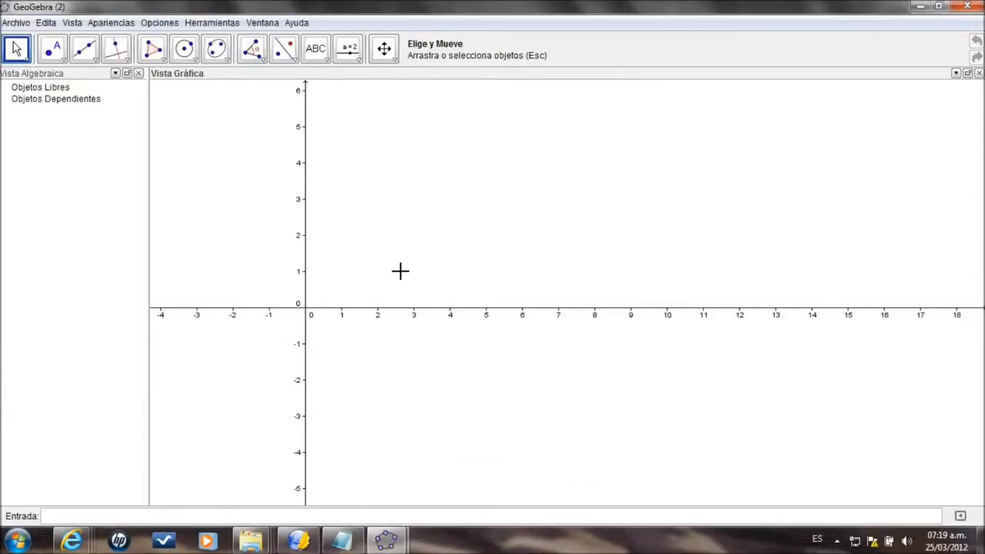
right_click(401, 271)
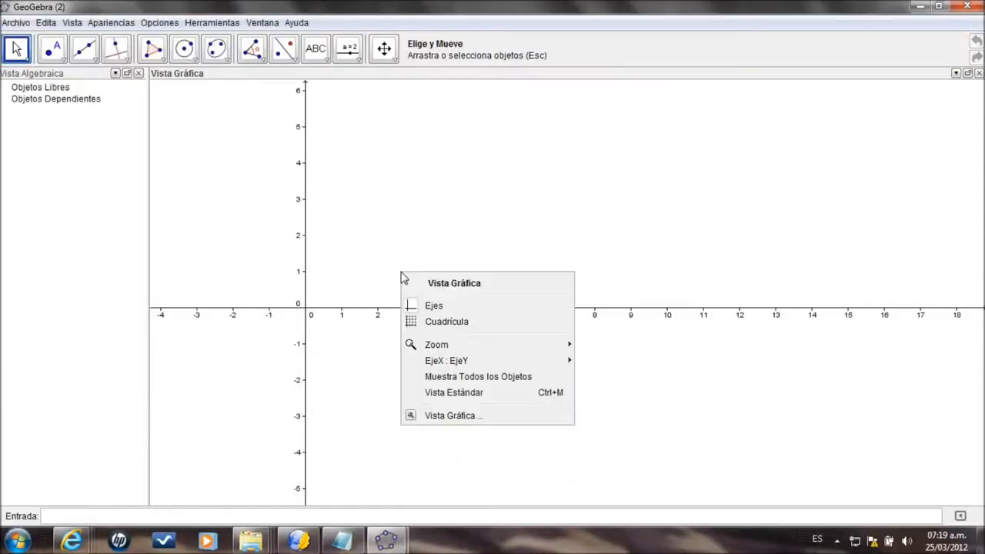
left_click(427, 306)
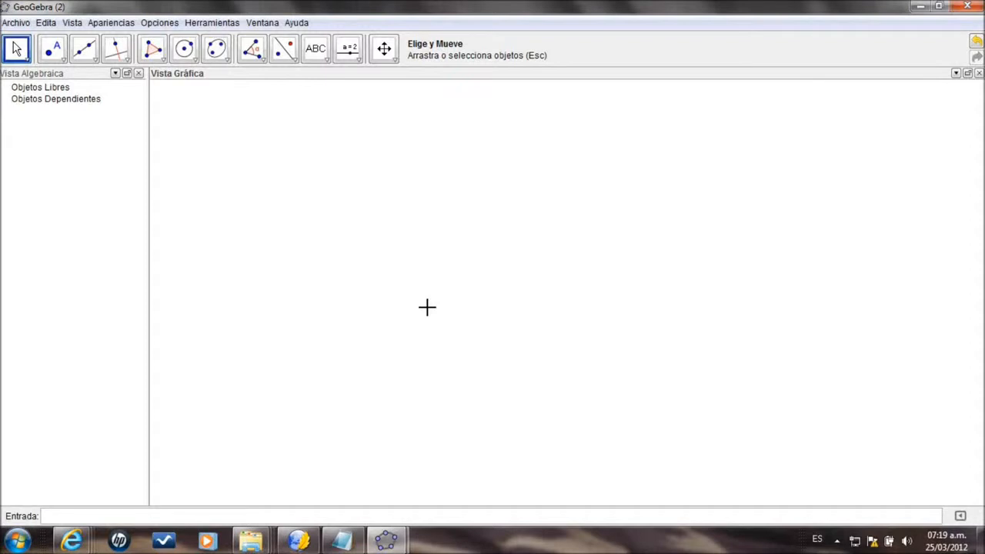
- Draw a nearly horizontal segment AB from about (3.46, 3.18) to (8.6, 3.2)
left_click(96, 63)
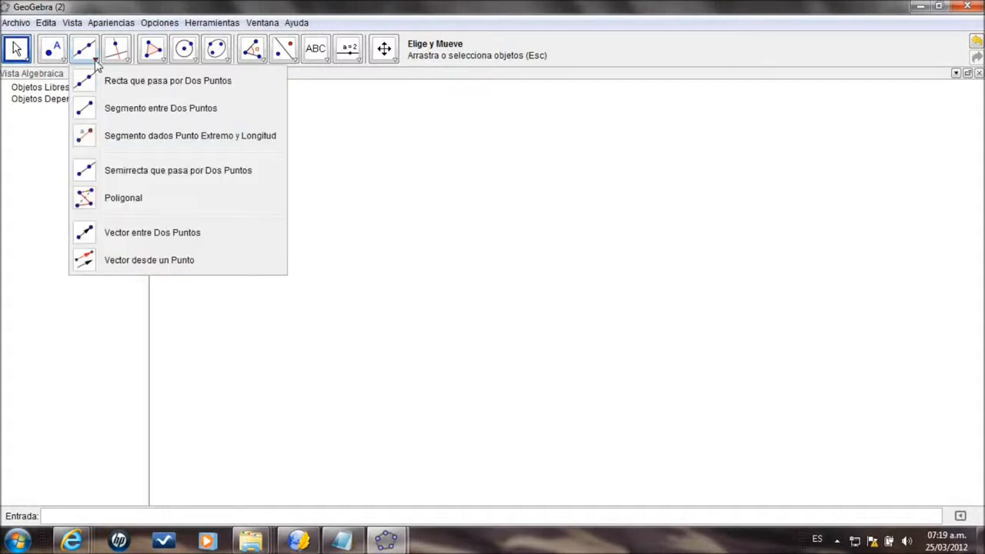
left_click(64, 60)
mouse_move(81, 59)
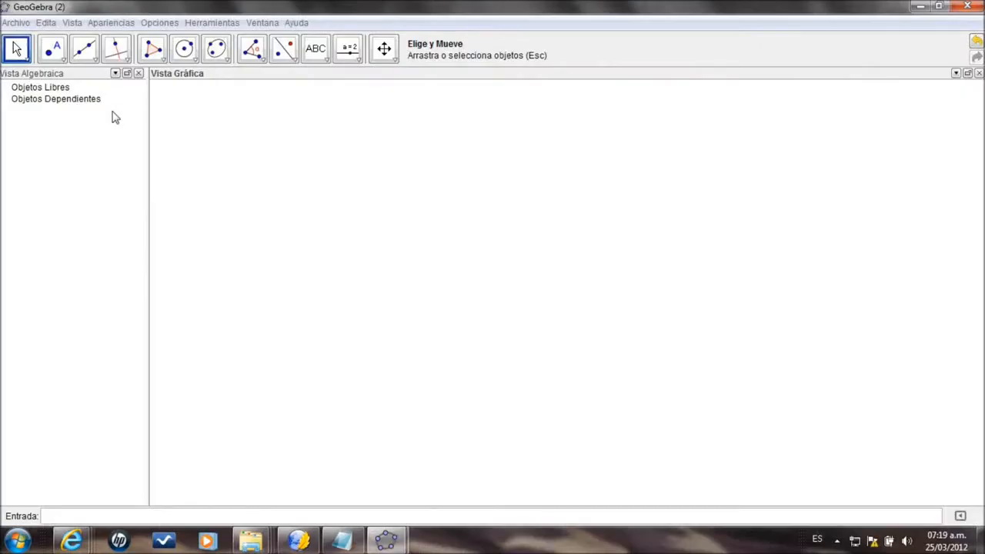
left_click(93, 61)
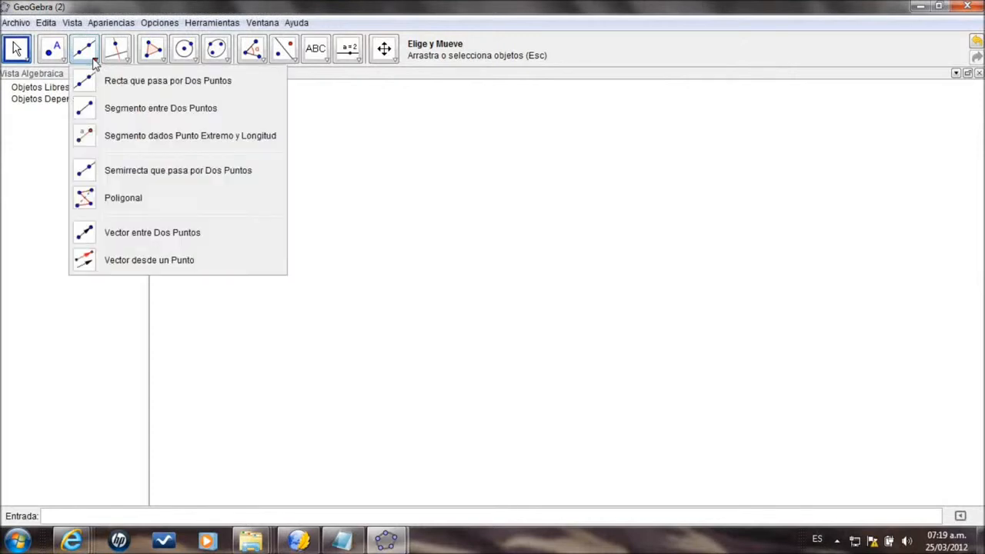
left_click(99, 113)
left_click(431, 193)
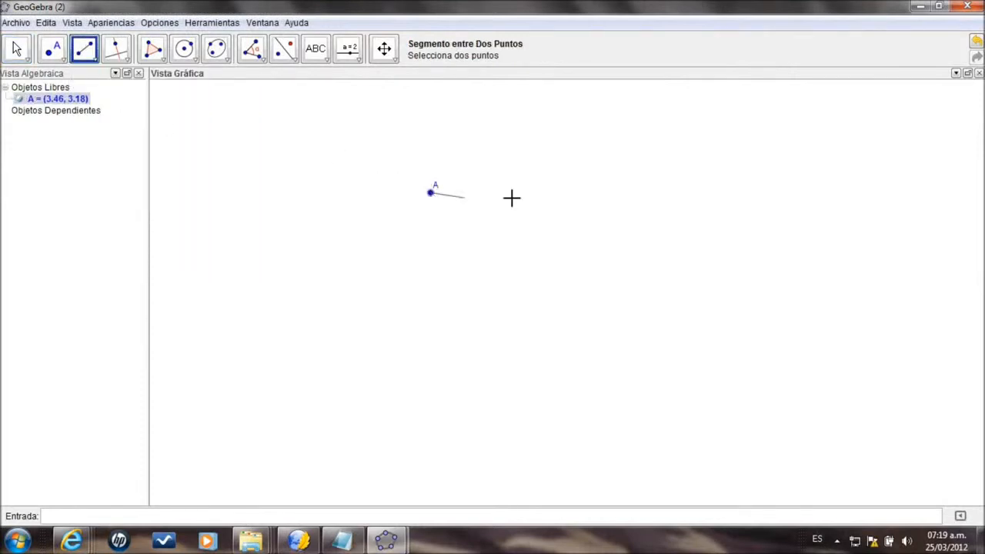
left_click(616, 191)
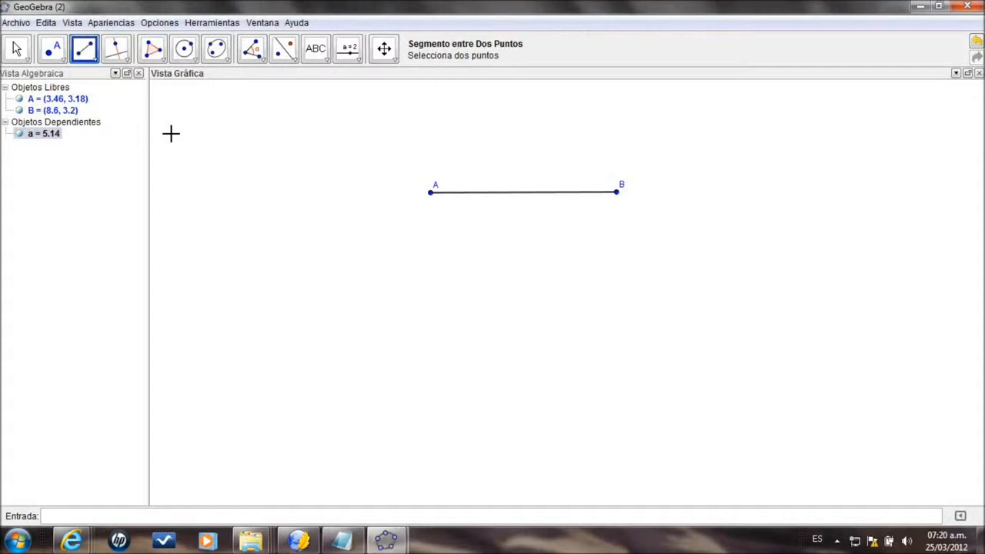
- Draw a circle of radius 2 centred on point A, using the centre-and-radius circle tool
left_click(194, 61)
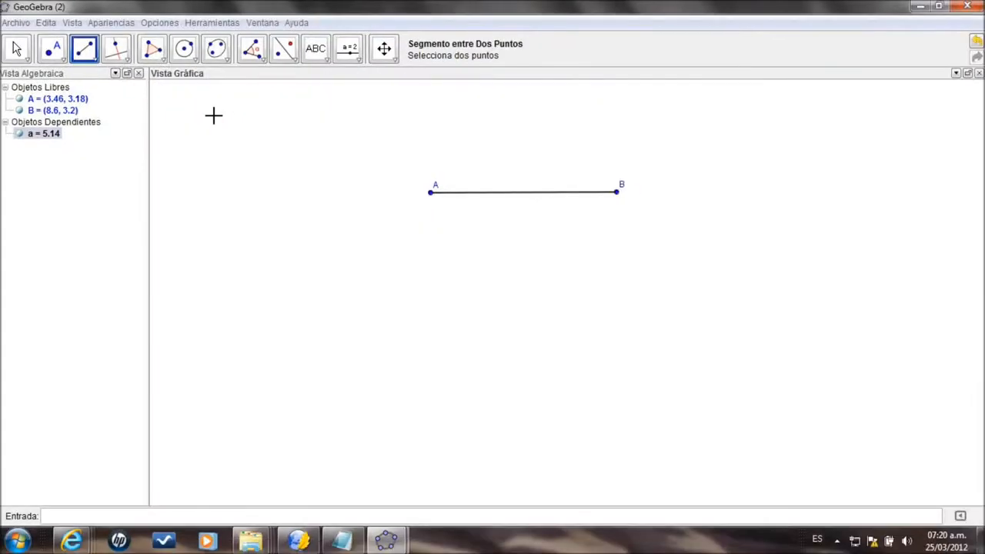
left_click(393, 122)
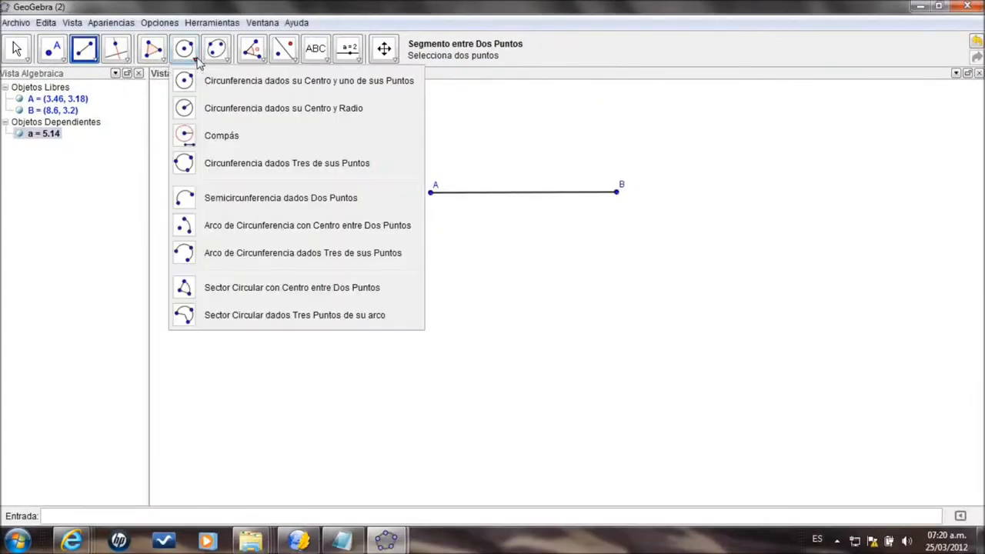
left_click(199, 108)
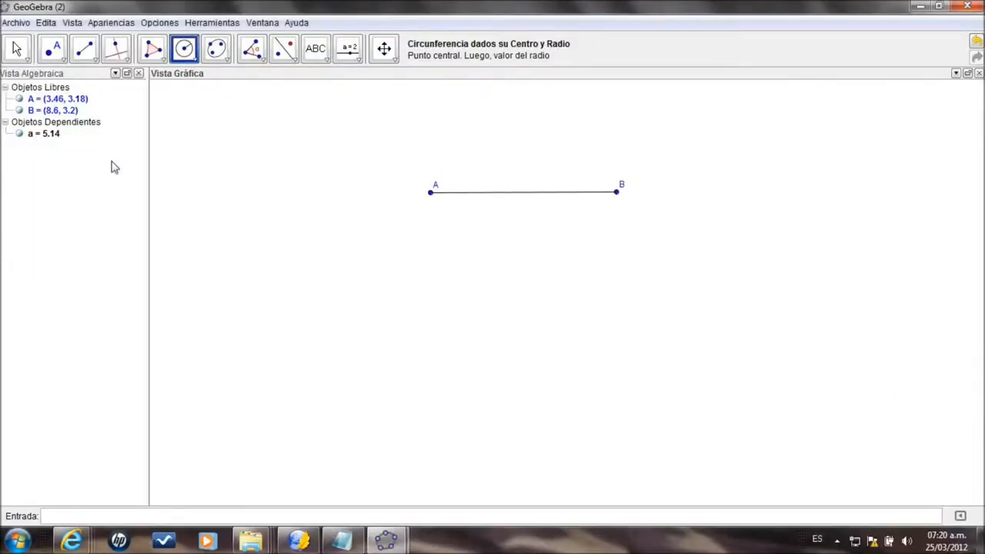
left_click(430, 193)
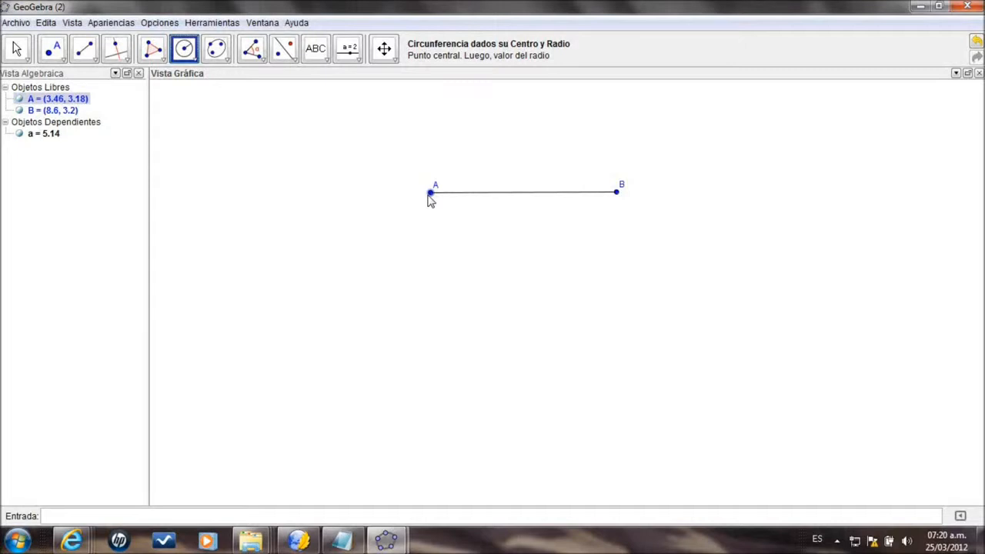
left_click(429, 194)
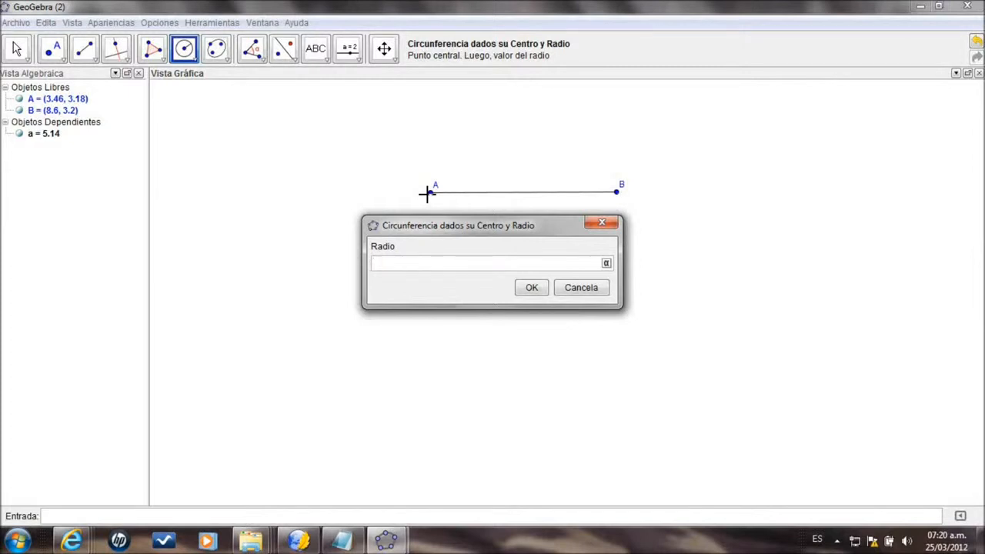
type("2")
left_click(530, 289)
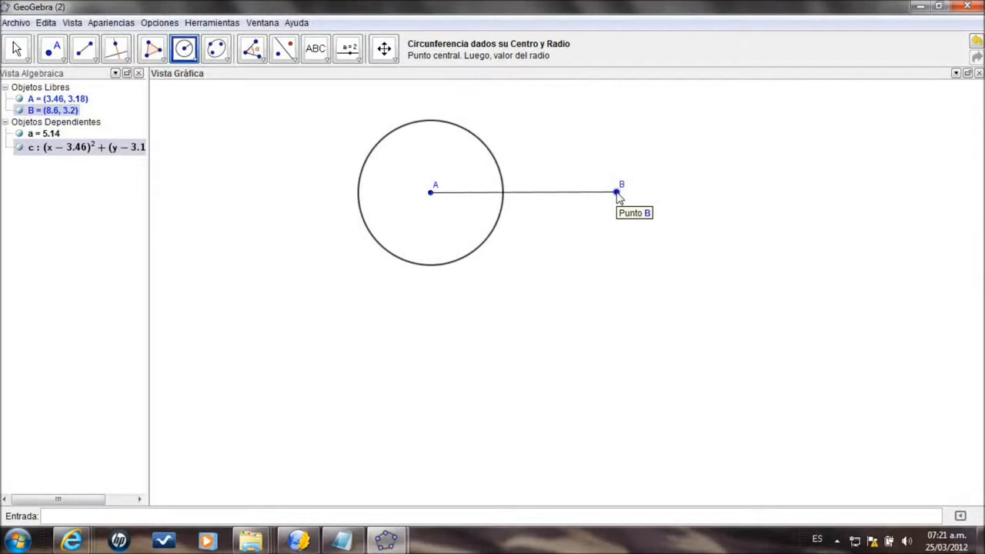
- Draw a circle of radius 2 centred on point B and undo both circles
left_click(616, 192)
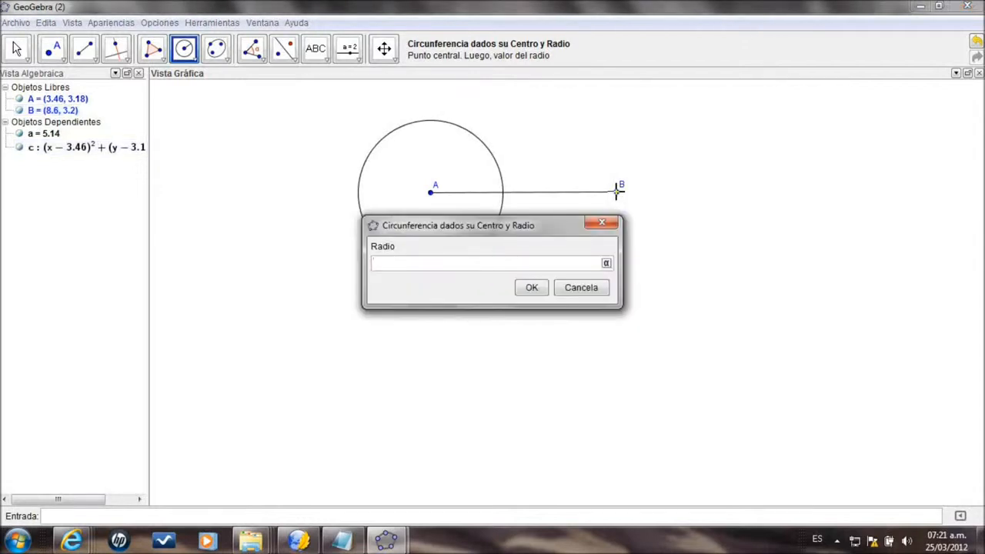
key("Escape")
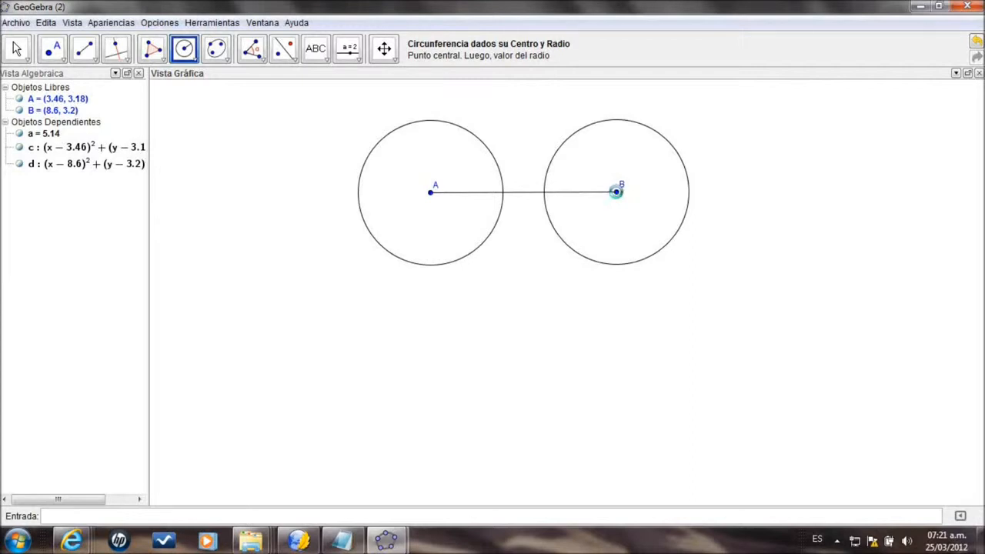
key("ctrl+z")
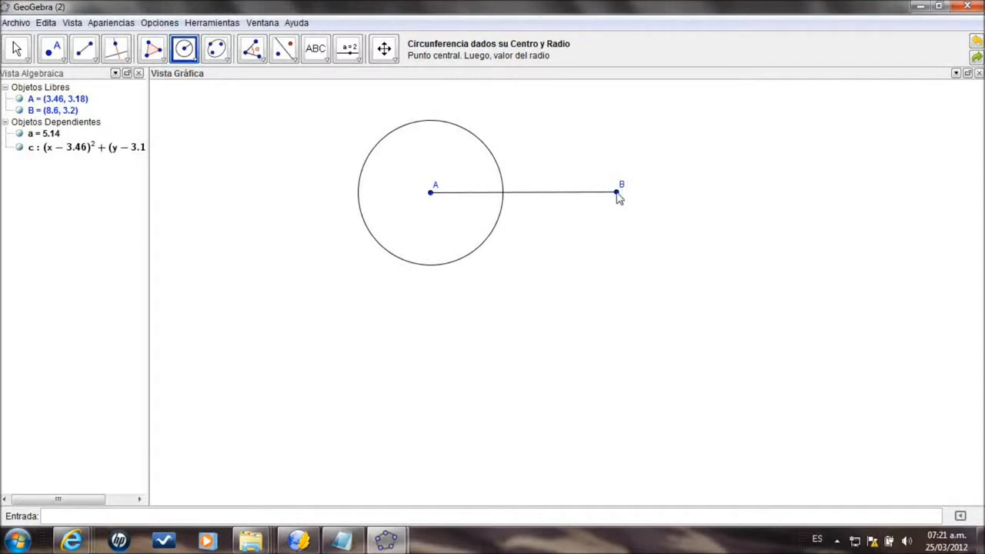
key("ctrl+z")
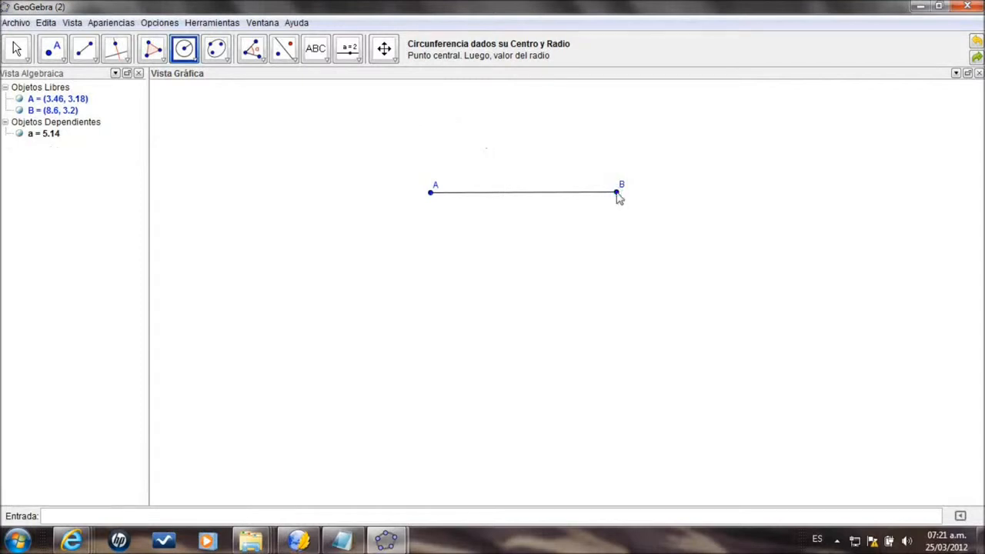
- Draw two circles of radius 3, one centred on point A and the other on point B
left_click(431, 193)
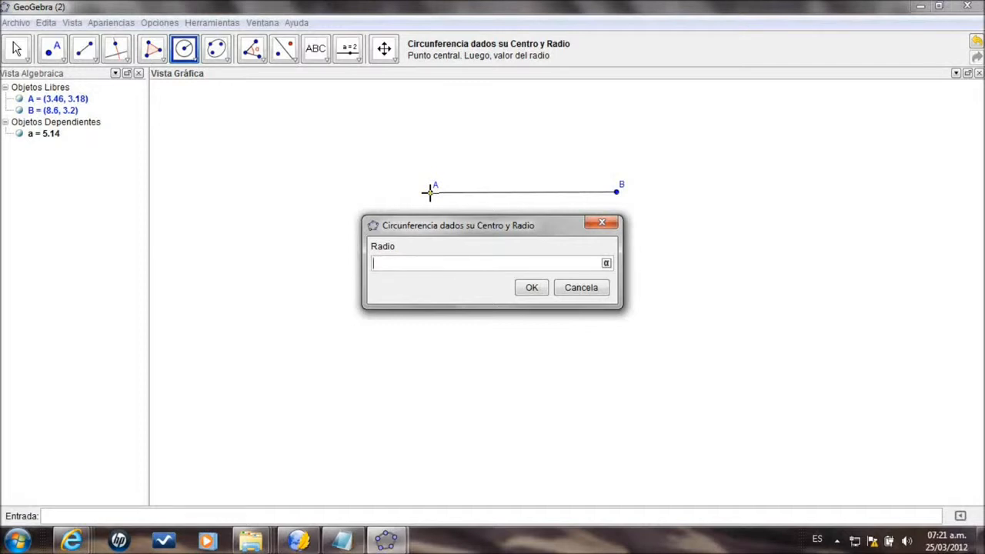
type("3")
key("Return")
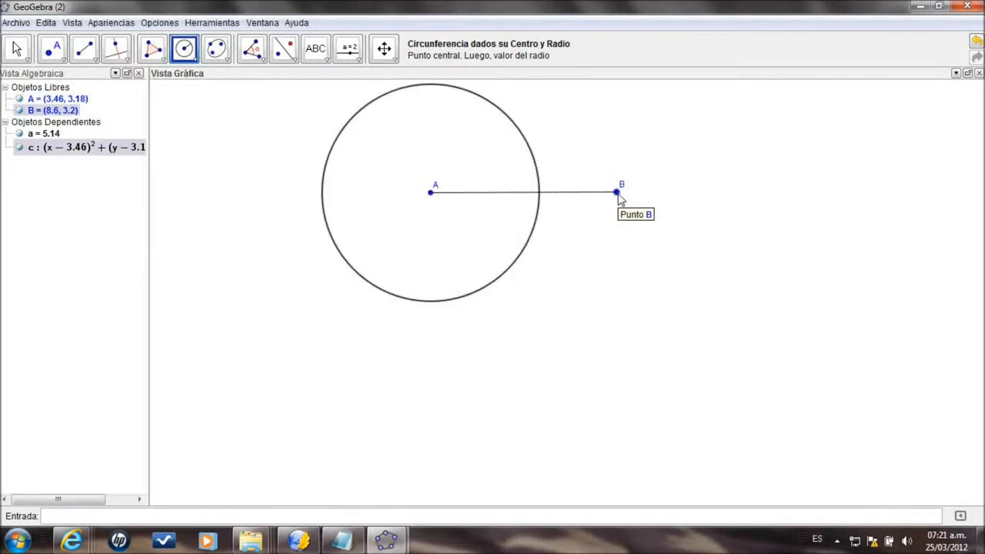
left_click(617, 193)
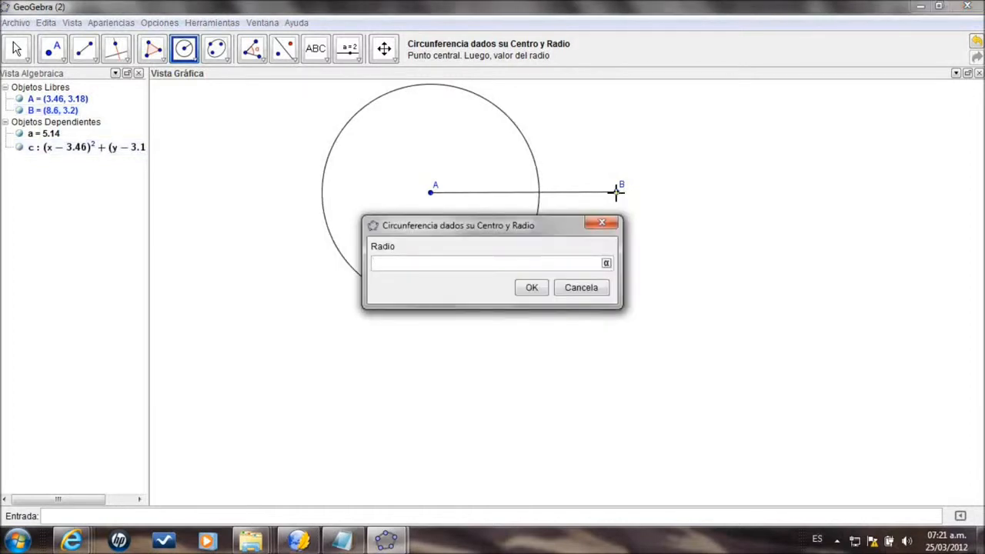
type("3")
left_click(531, 288)
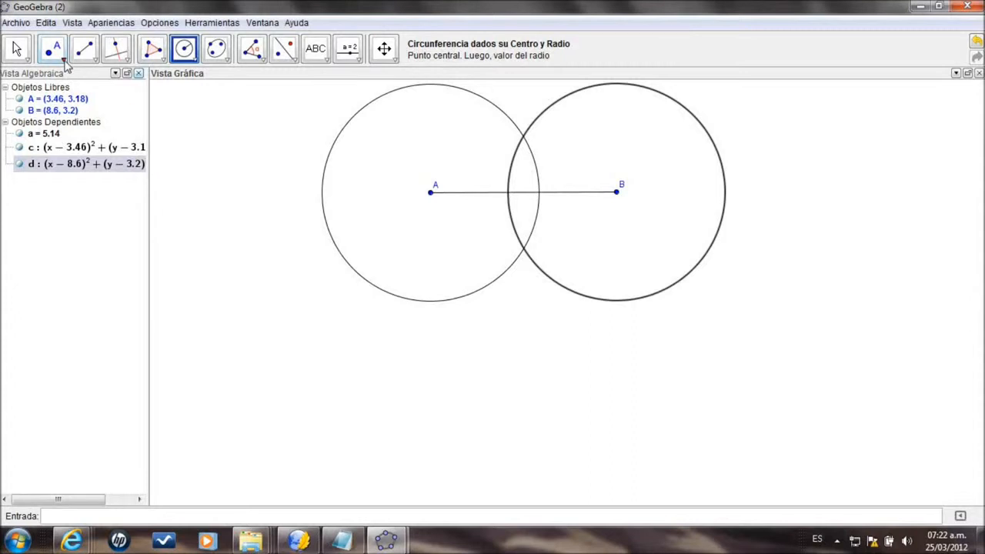
- Mark both intersection points of the two circles with the Intersección de Dos Objetos tool
left_click(64, 62)
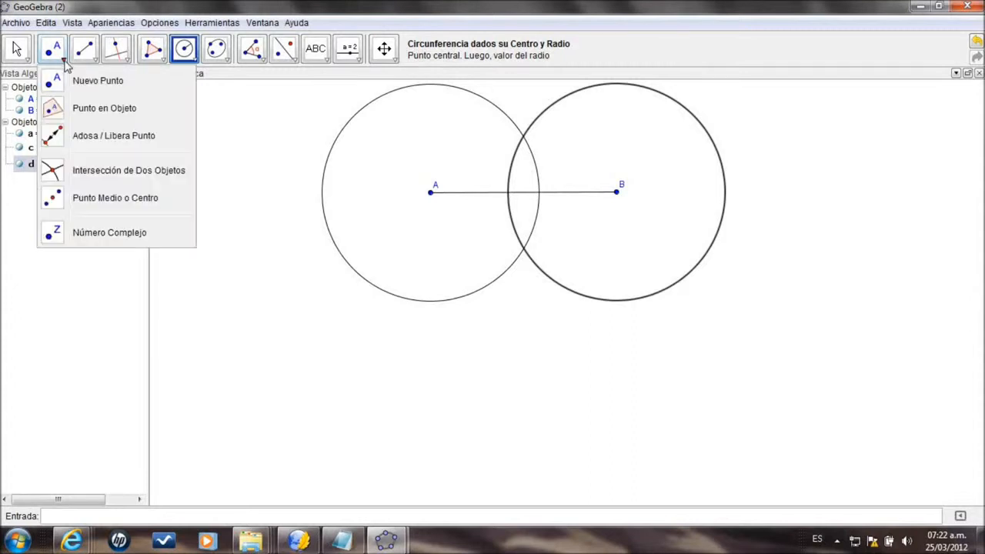
left_click(77, 176)
left_click(77, 177)
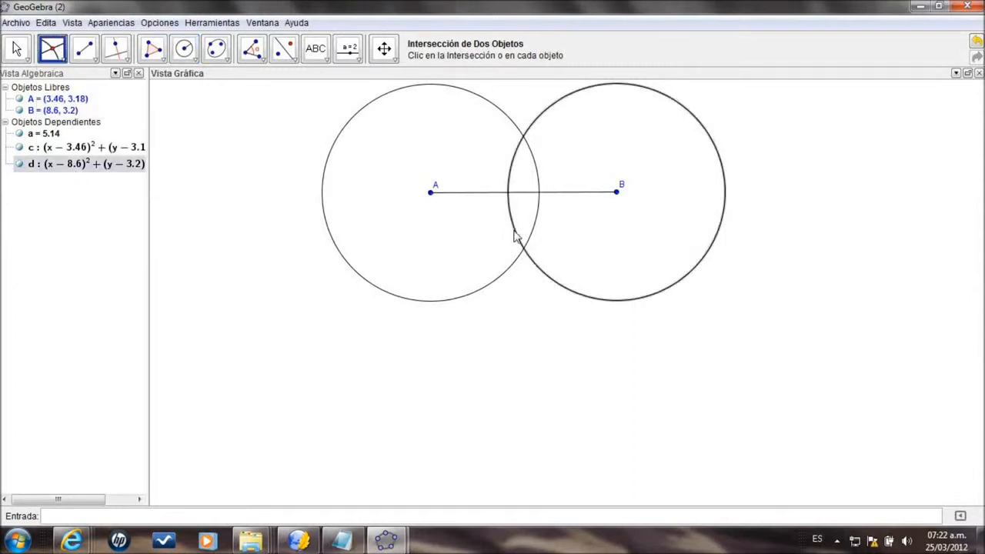
left_click(66, 65)
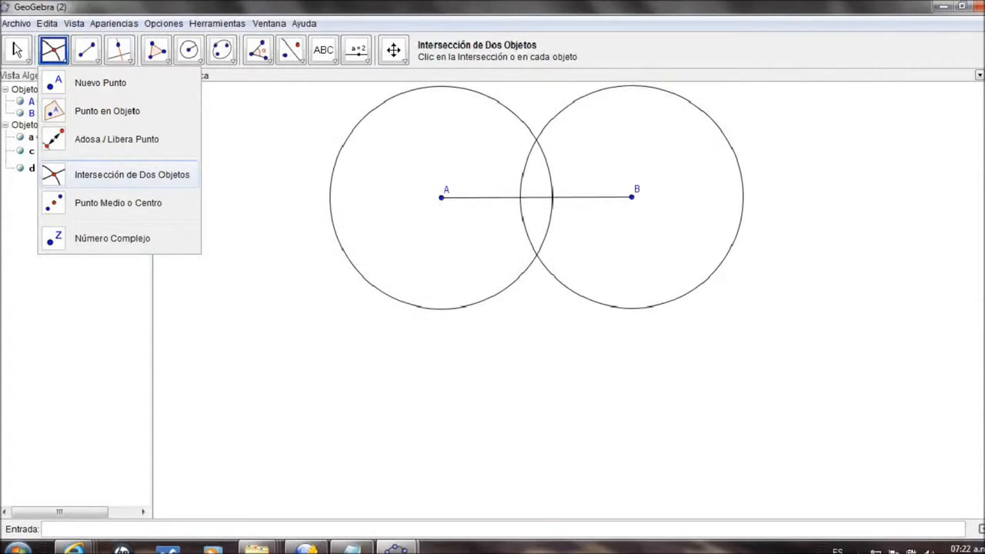
left_click(231, 280)
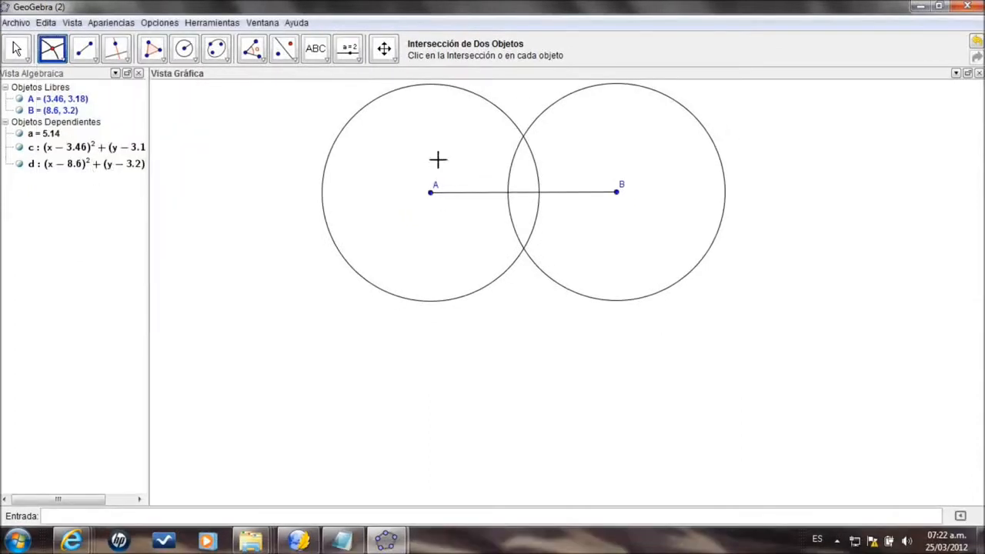
left_click(543, 117)
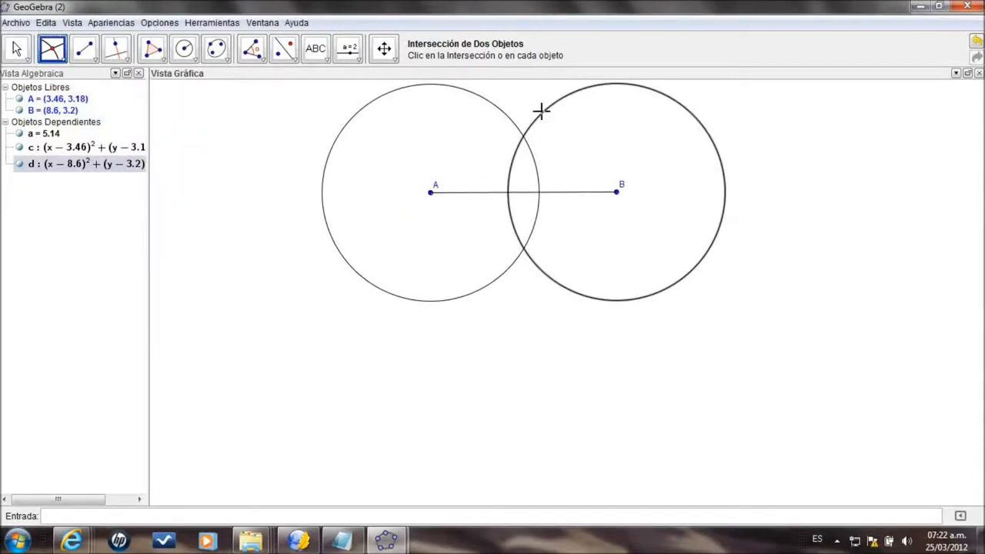
left_click(537, 180)
- Construct the line perpendicular to segment AB through the circles' two intersection points
left_click(386, 52)
left_click_drag(534, 334, 539, 448)
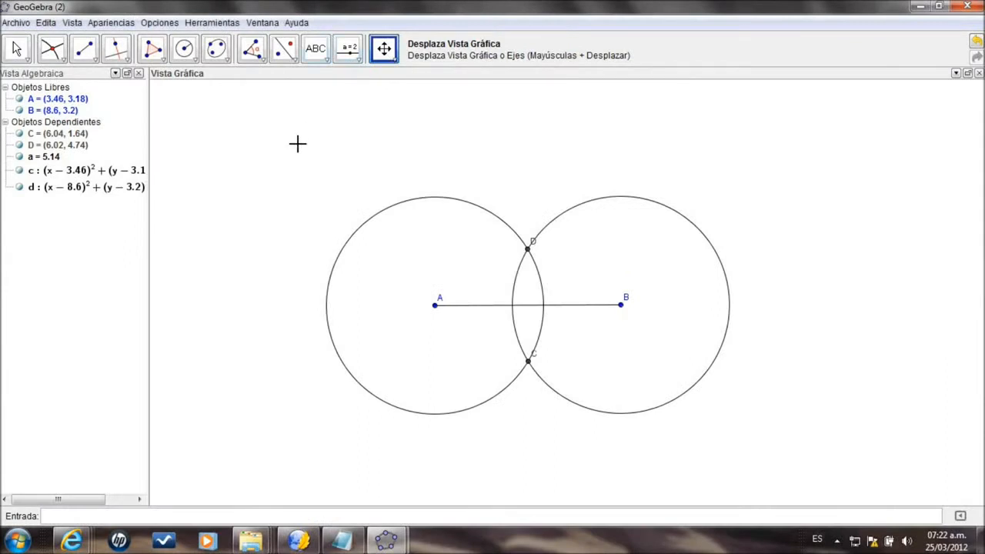
left_click(128, 62)
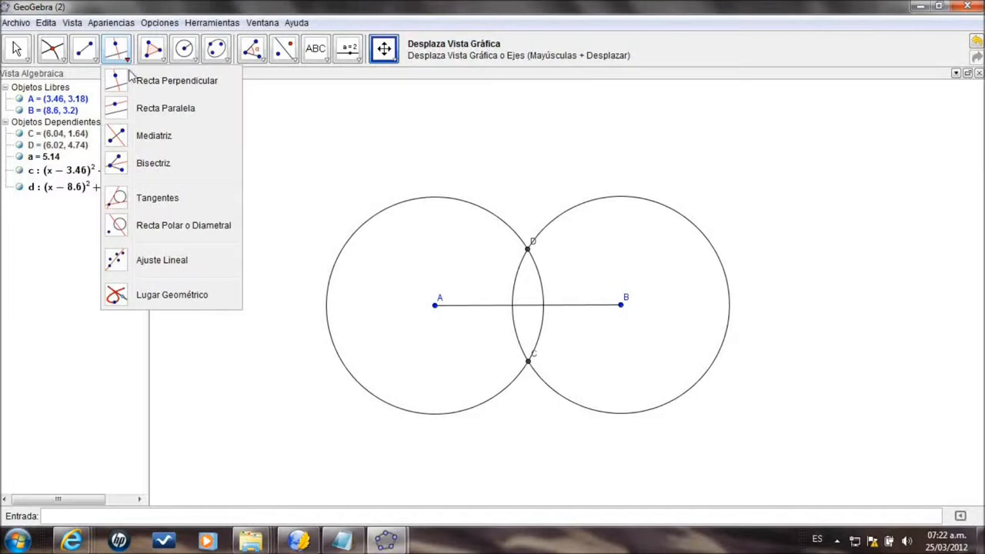
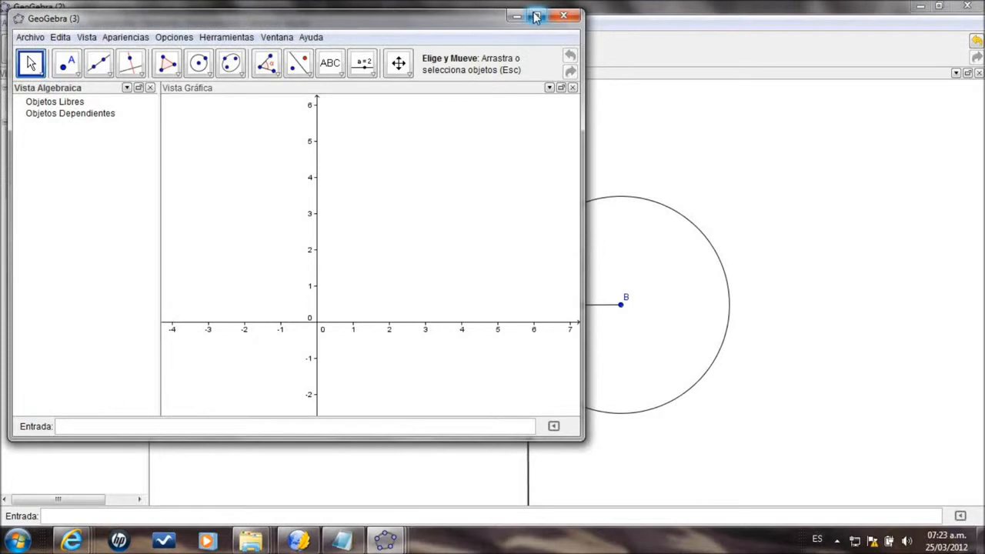
- Prepare the new blank window by maximizing it with a narrow algebra view and hidden axes
left_click(536, 17)
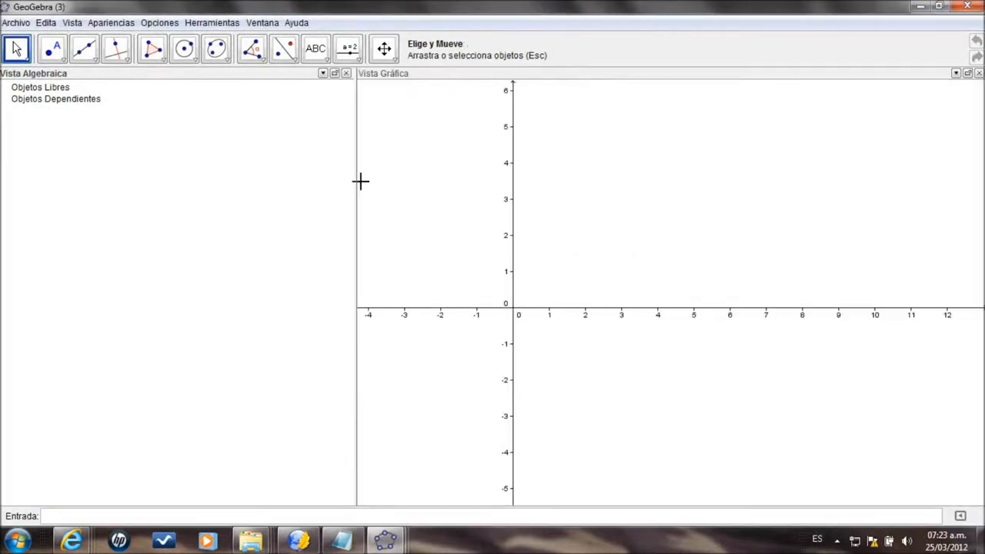
left_click_drag(355, 182, 148, 183)
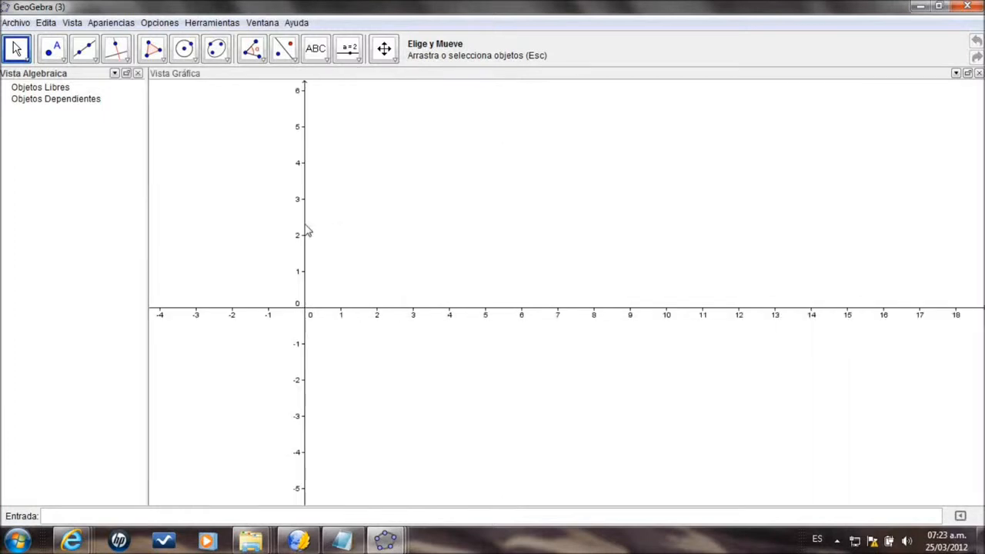
right_click(389, 214)
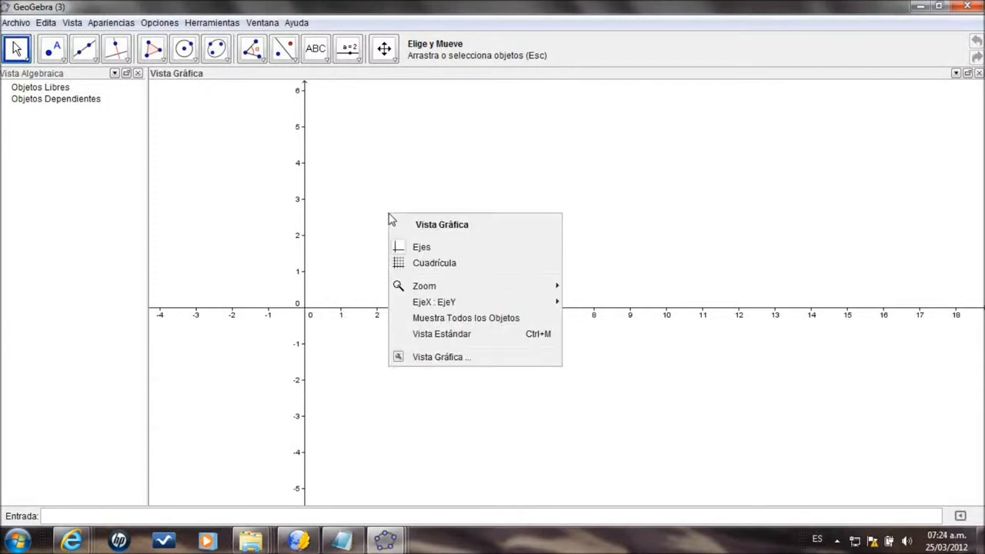
left_click(421, 248)
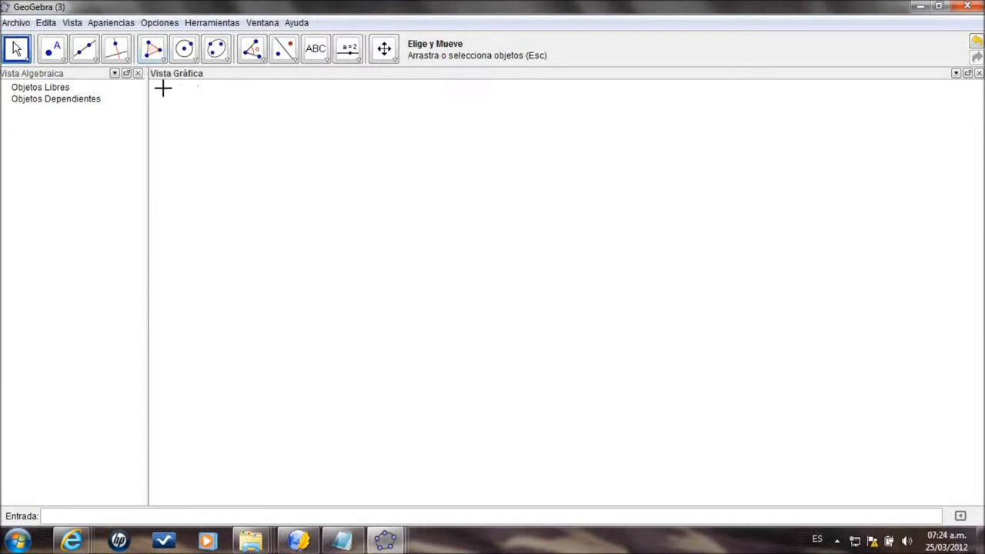
- Define point A with coordinates (0, 4)
left_click(167, 518)
type("A=(")
type("0,4")
key("Return")
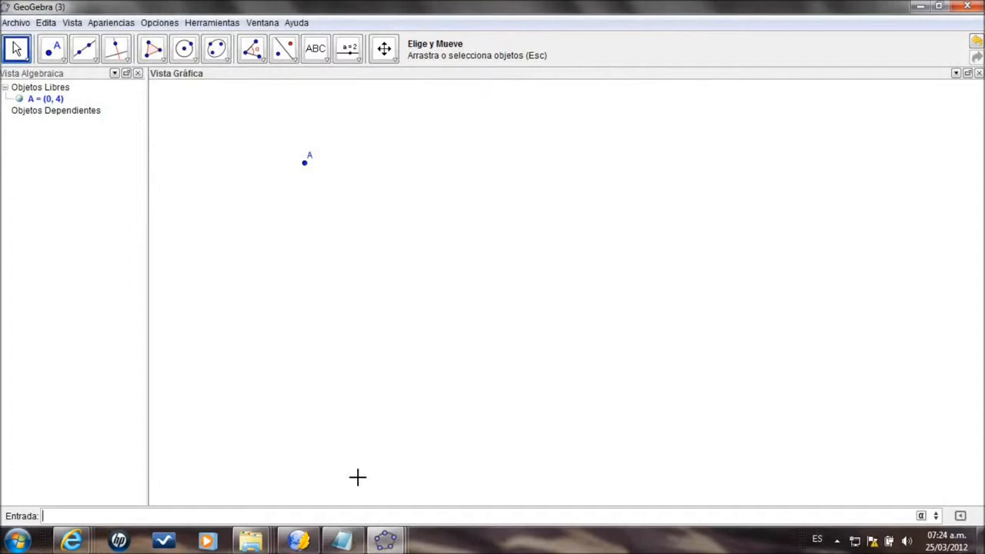
- Define point B with coordinates (-1, 2) and point C with coordinates (5, 0)
type("B=(")
type("2")
key("BackSpace")
type("-1,2")
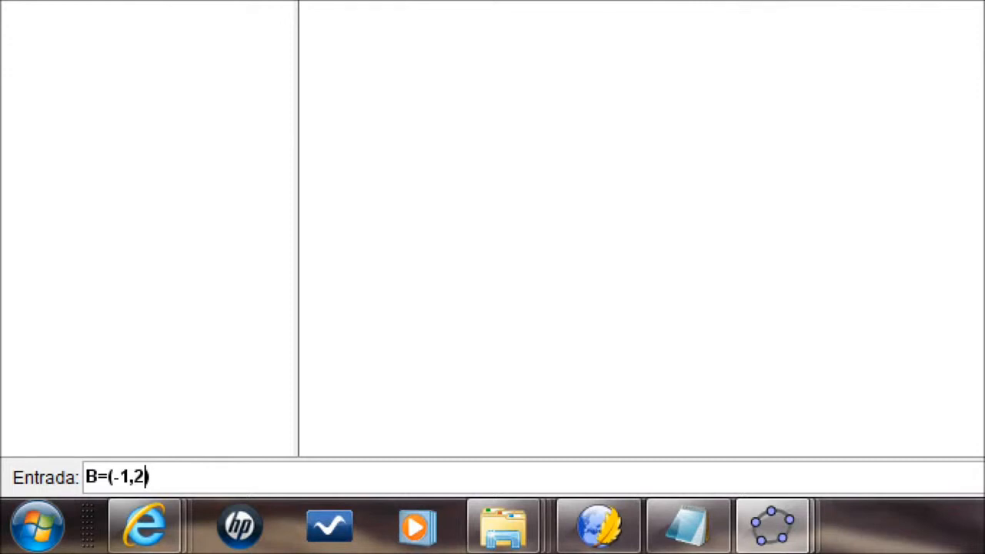
key("Return")
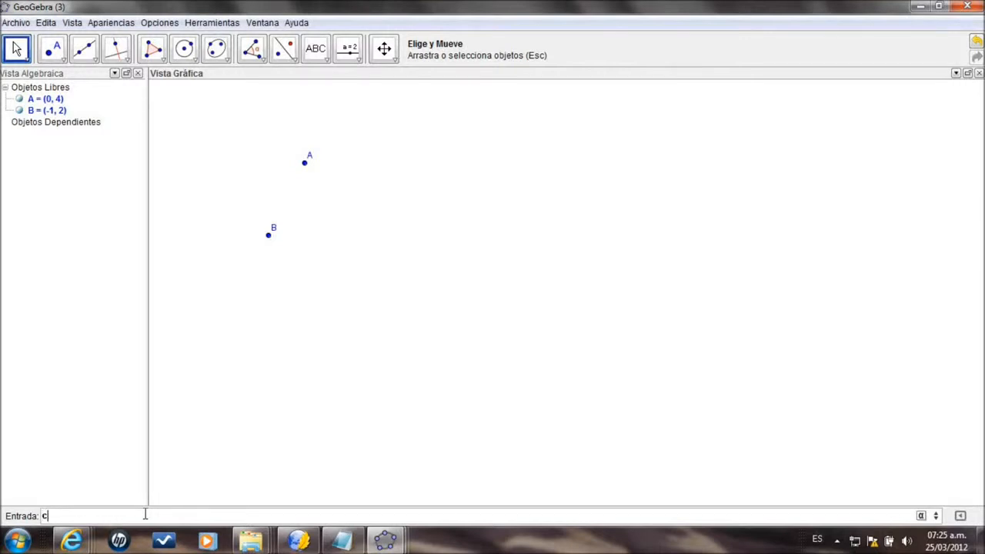
type("C=(5,0")
key("Return")
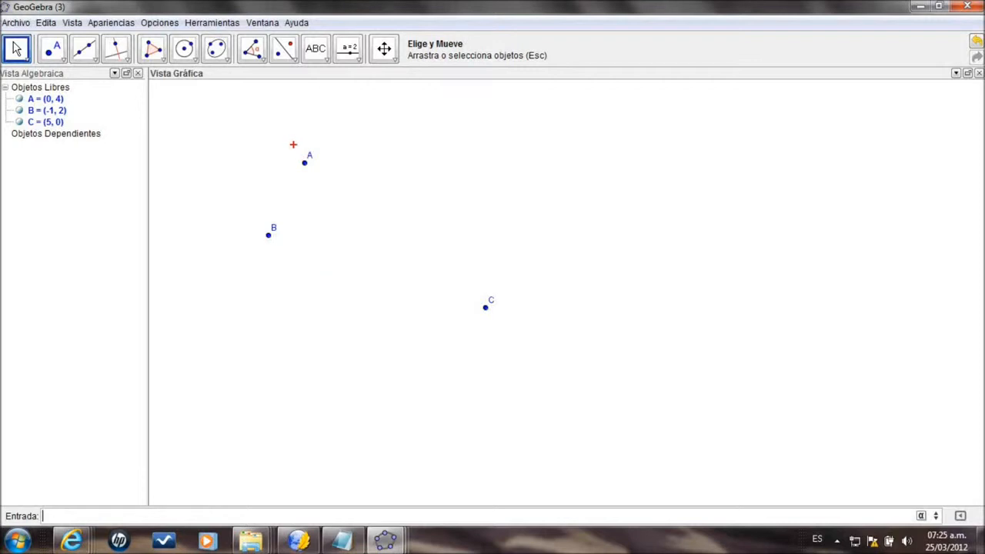
mouse_move(293, 148)
left_mouse_down()
mouse_move(324, 233)
mouse_move(235, 242)
left_mouse_up()
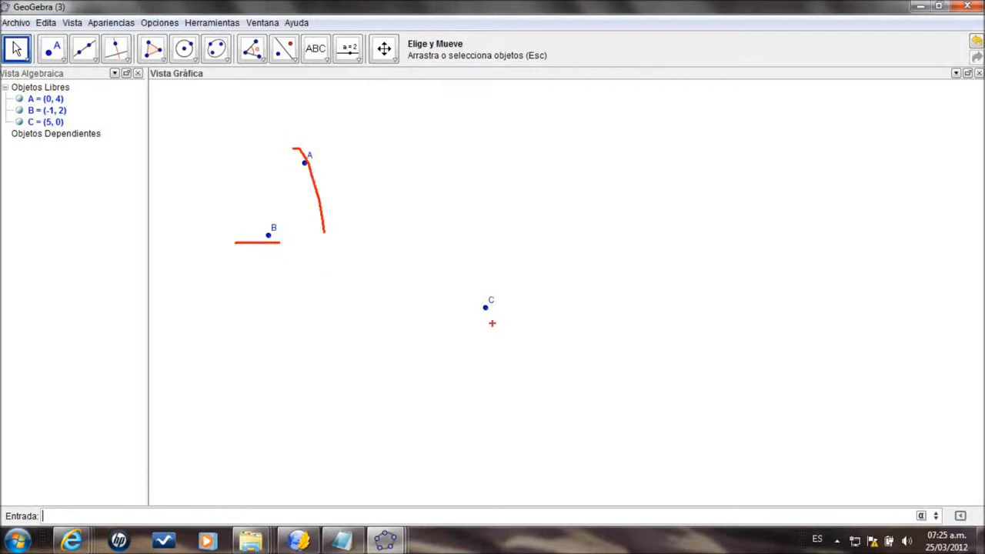
left_click_drag(493, 324, 478, 305)
key("Escape")
- Construct triangle ABC through points A, B and C with the Polígono tool
left_click(163, 66)
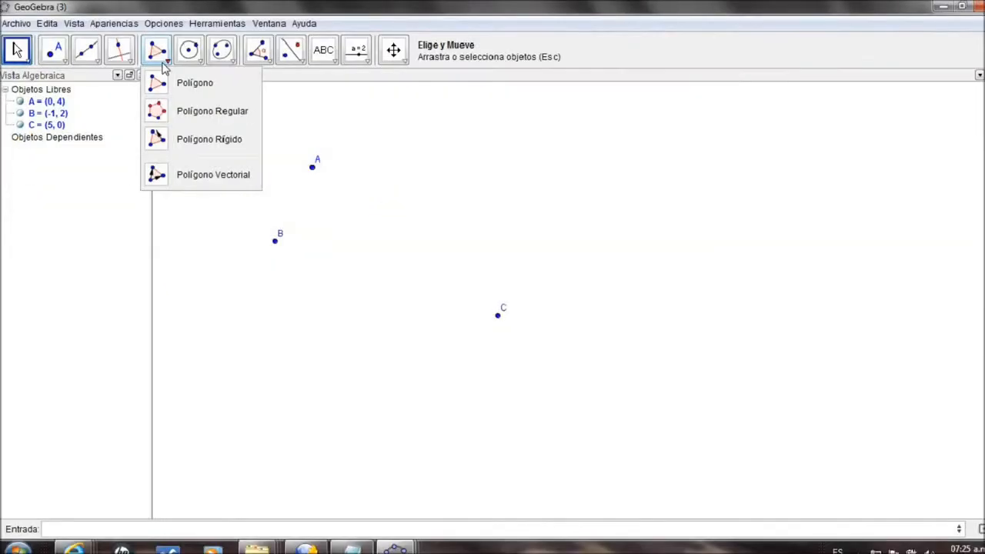
left_click(327, 123)
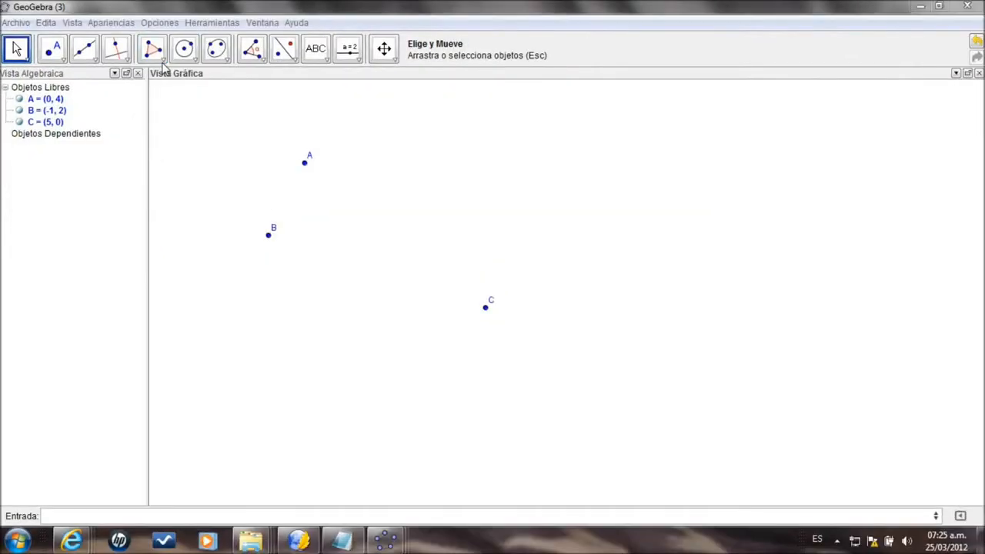
left_click(163, 67)
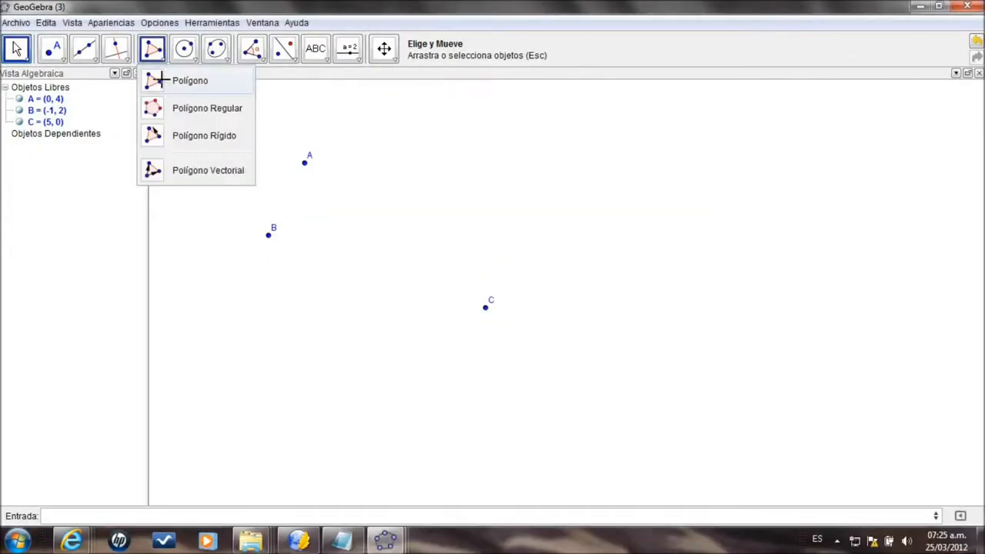
left_click(163, 81)
left_click(306, 163)
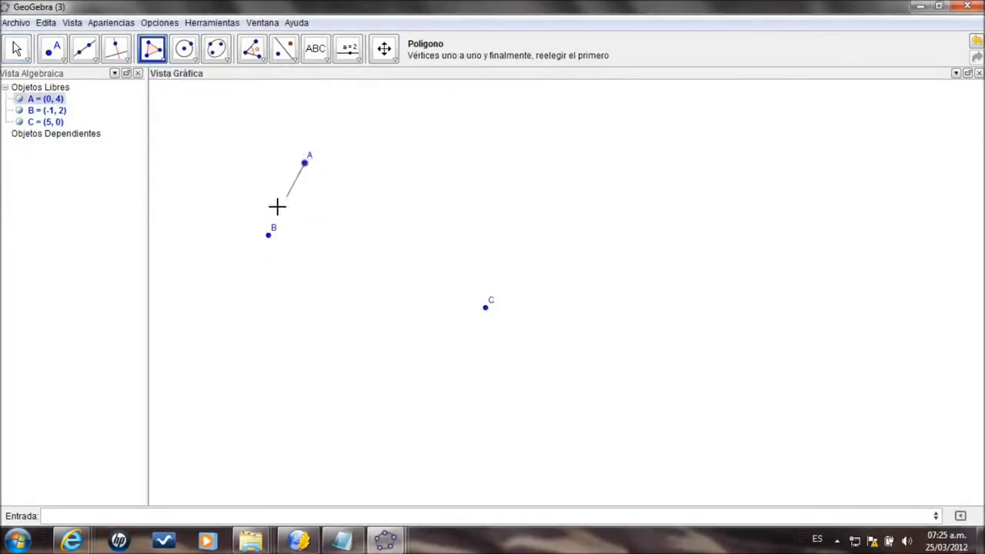
left_click(268, 235)
left_click(486, 307)
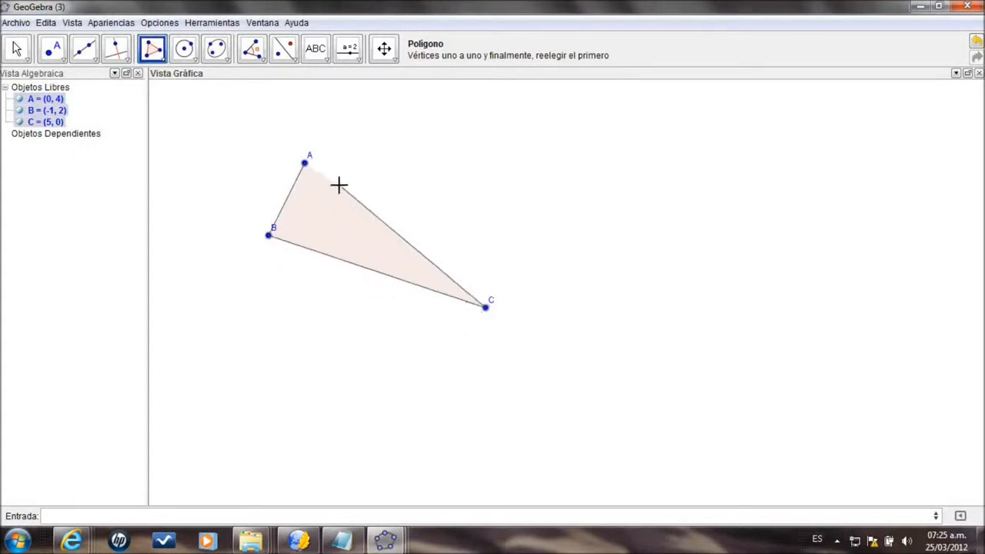
left_click(307, 163)
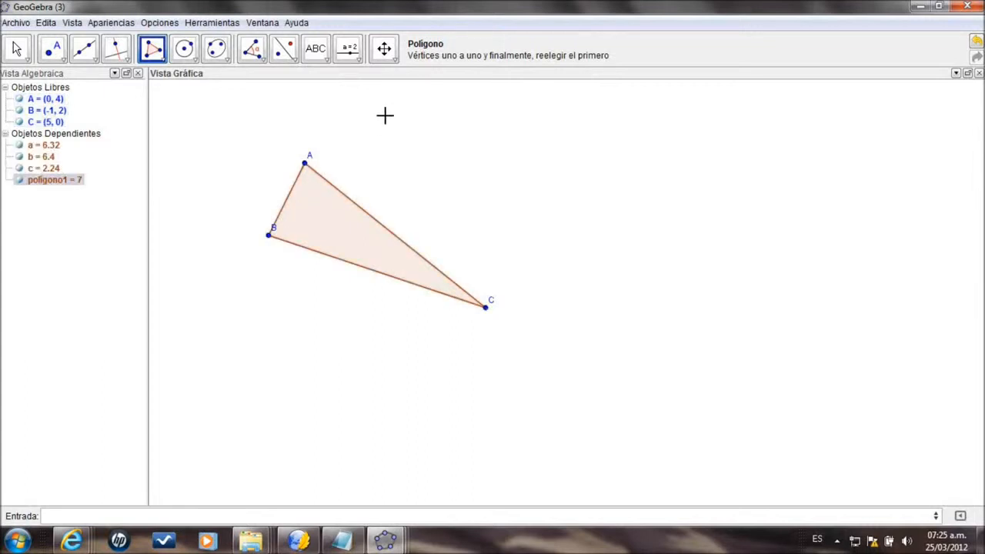
- Enlarge the triangle with Zoom de Acercamiento and shift the graphics view so the triangle sits near its center
left_click(395, 62)
left_click(490, 122)
left_click(415, 109)
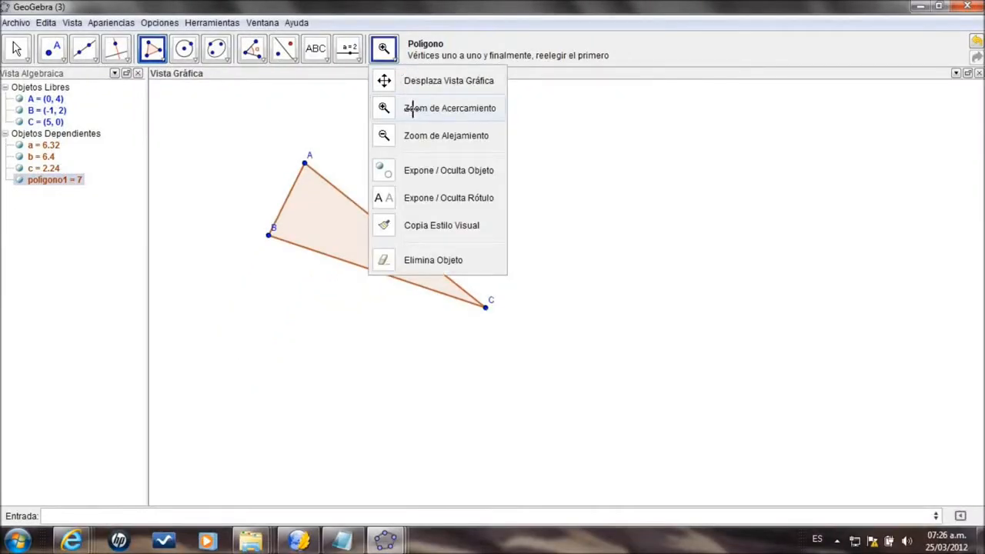
left_click(343, 220)
left_click(343, 221)
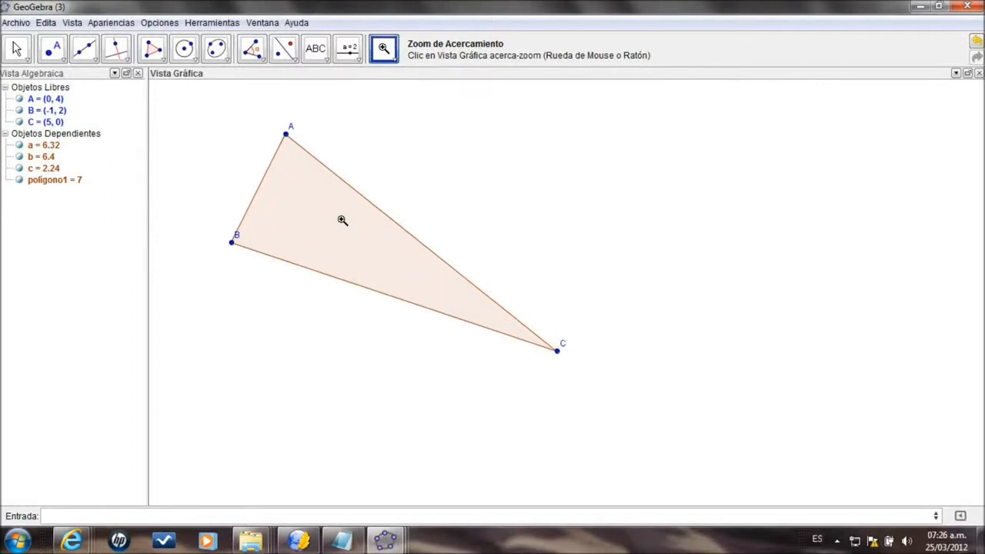
left_click(394, 65)
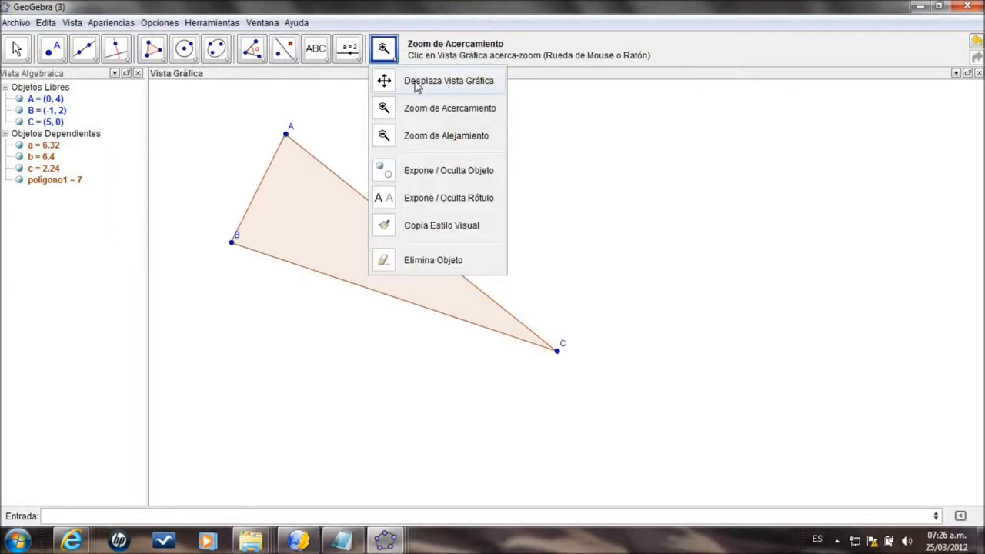
left_click(414, 81)
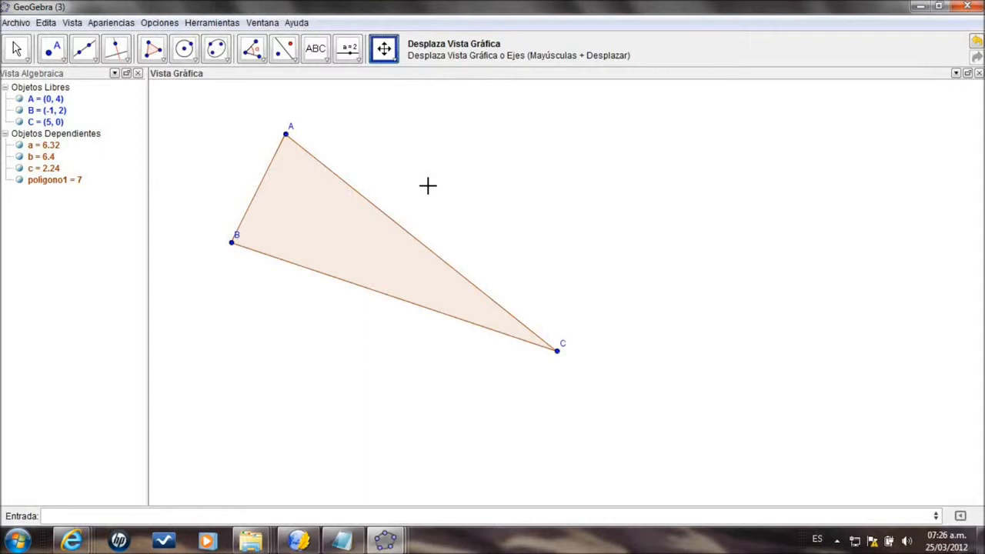
left_click_drag(430, 183, 554, 231)
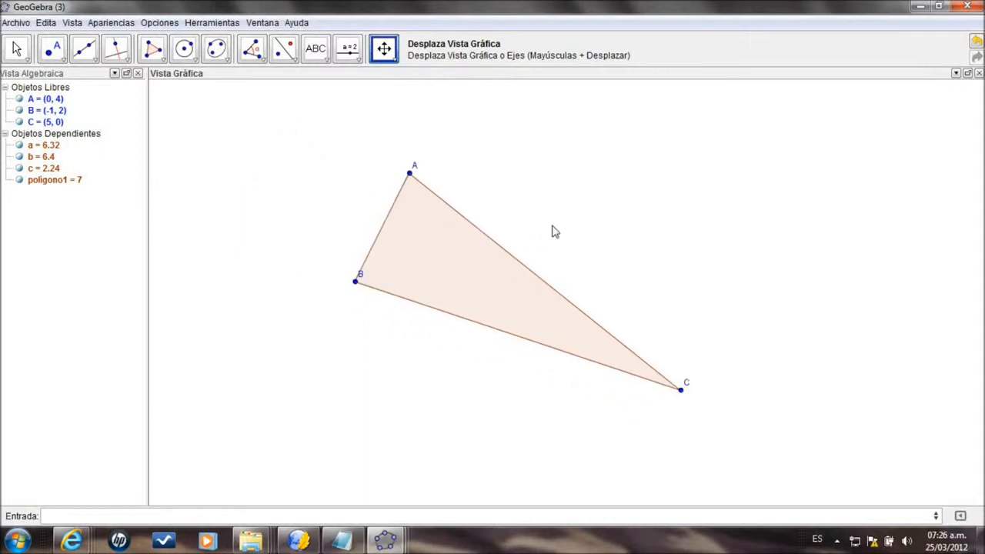
left_click(16, 50)
- Construct the perpendicular bisectors of sides AC, AB and BC with the Mediatriz tool
left_click(125, 58)
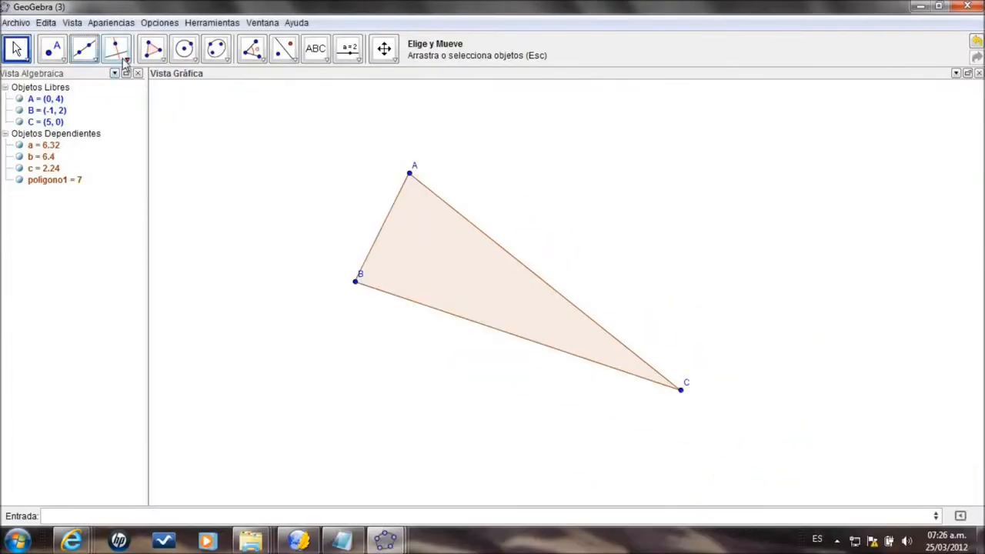
left_click(254, 119)
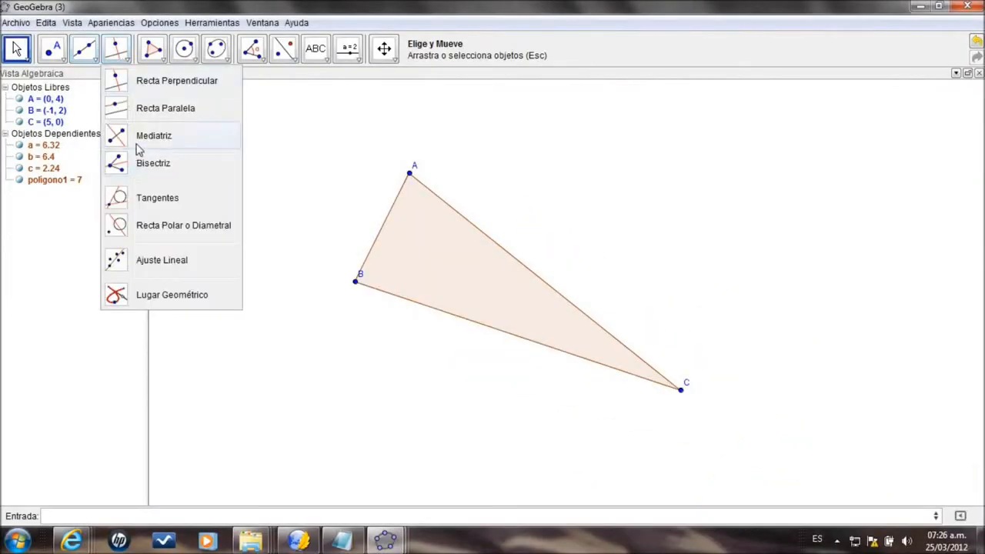
left_click(139, 138)
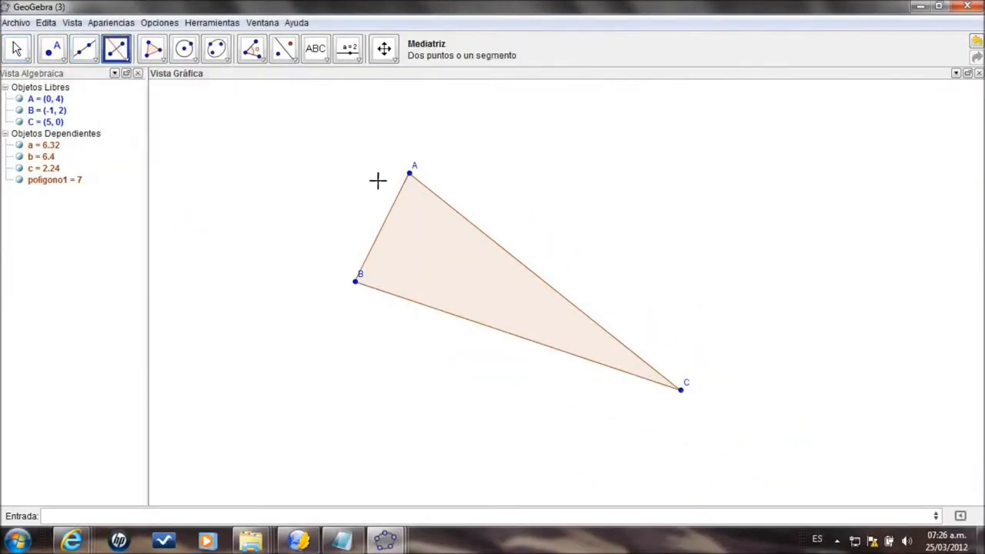
left_click(480, 236)
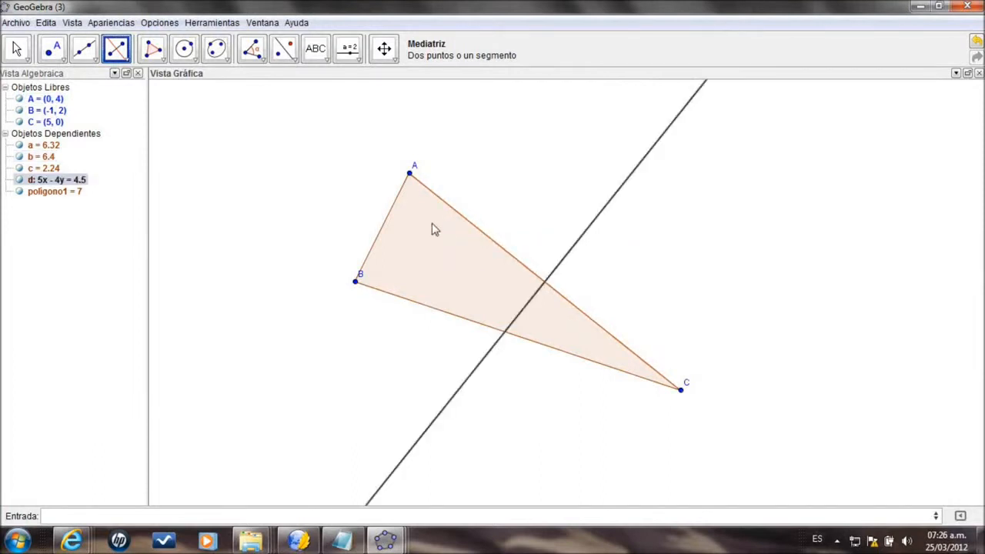
left_click(385, 219)
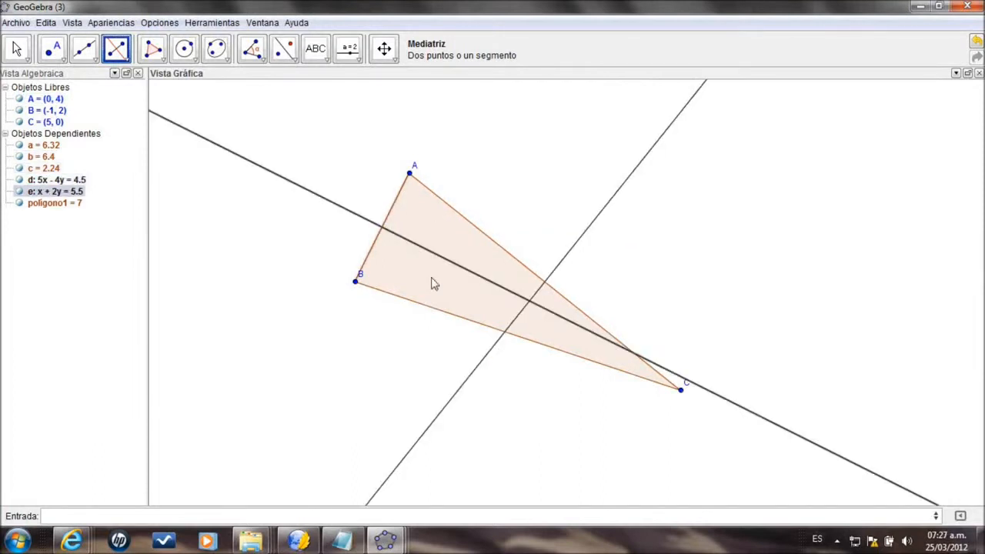
left_click(451, 317)
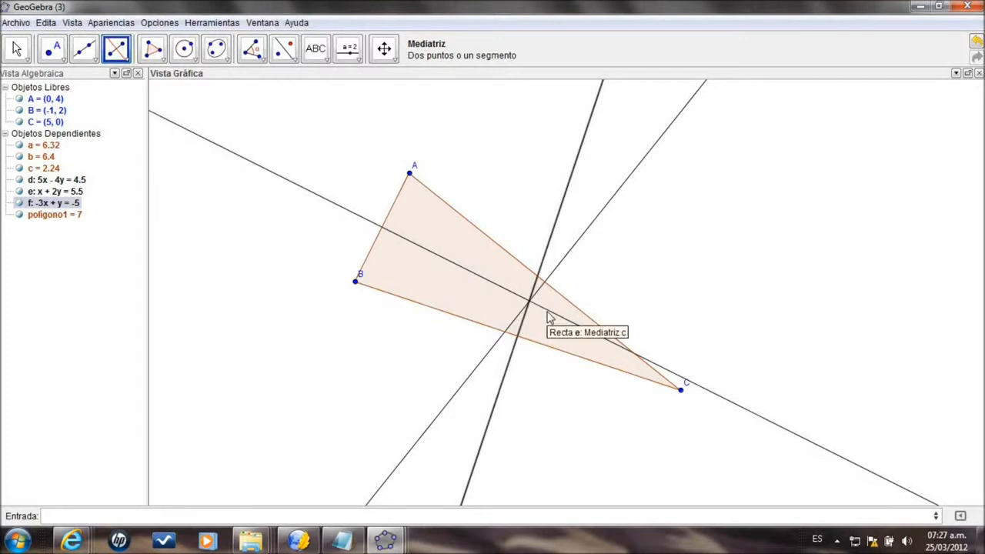
- Mark the intersection point of the perpendicular bisectors of AC and BC with the Intersección de Dos Objetos tool
left_click(96, 62)
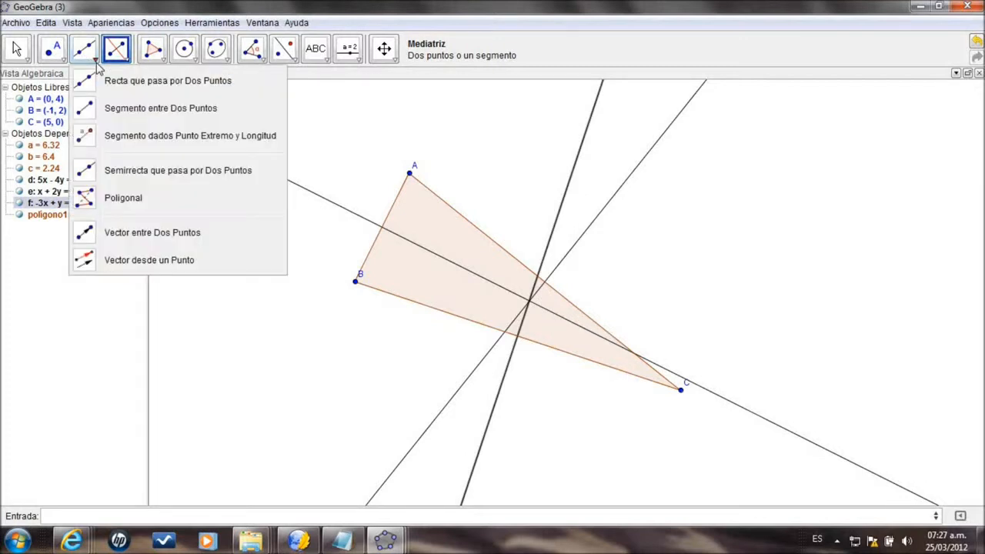
mouse_move(107, 64)
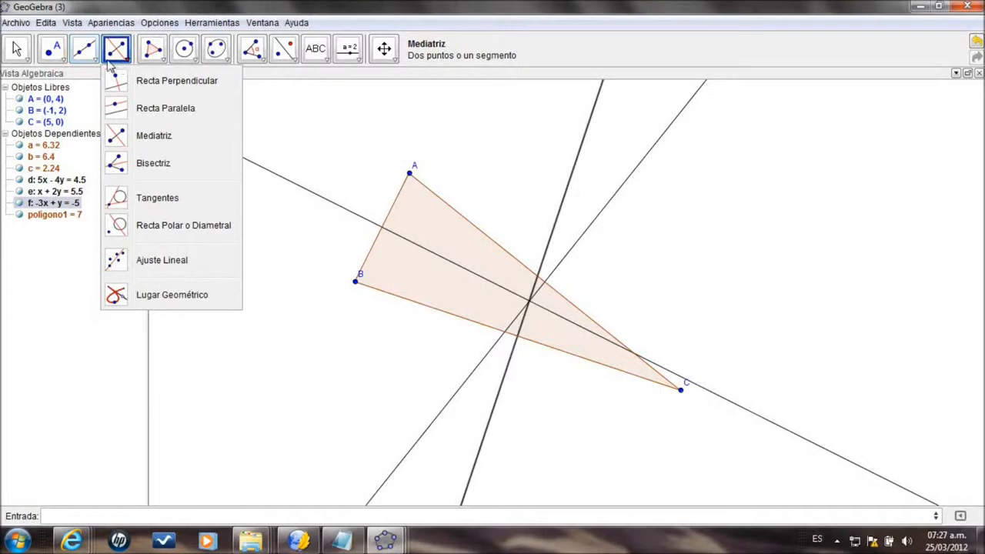
mouse_move(62, 59)
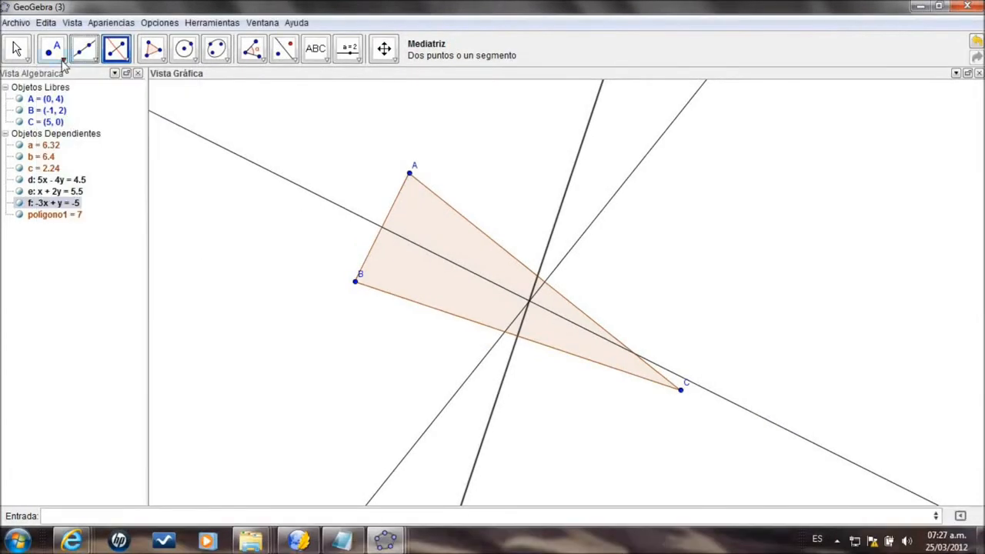
left_click(128, 37)
left_click(84, 181)
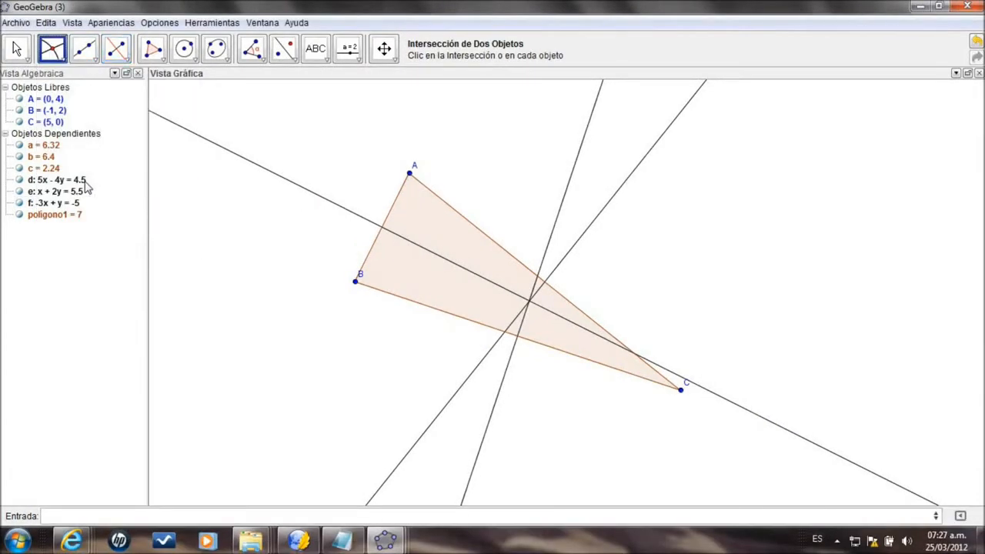
left_click(578, 238)
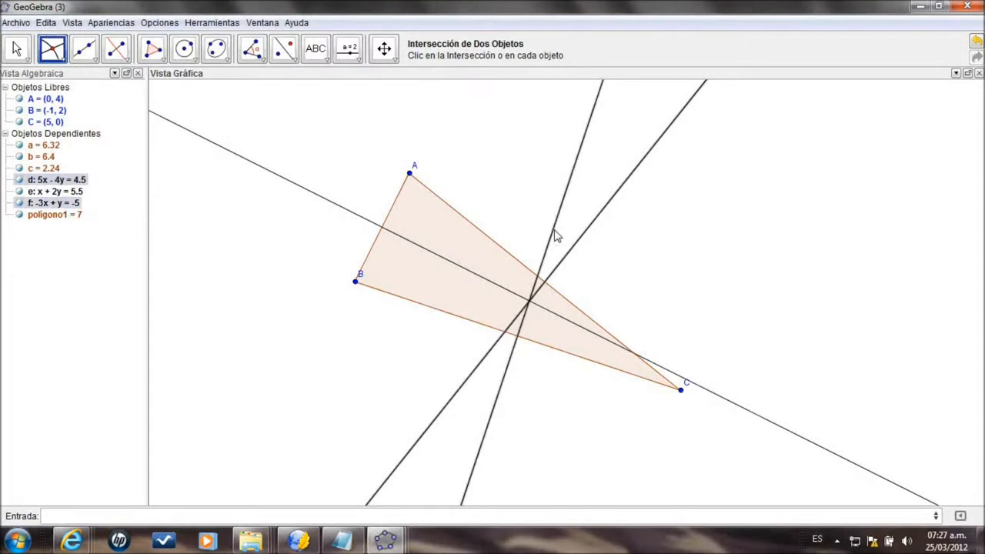
left_click(554, 229)
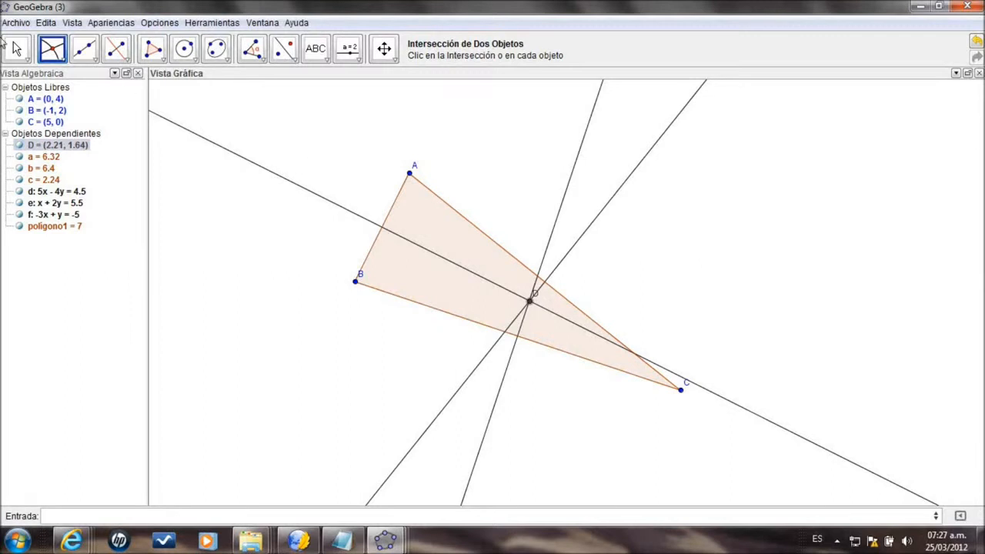
key("Escape")
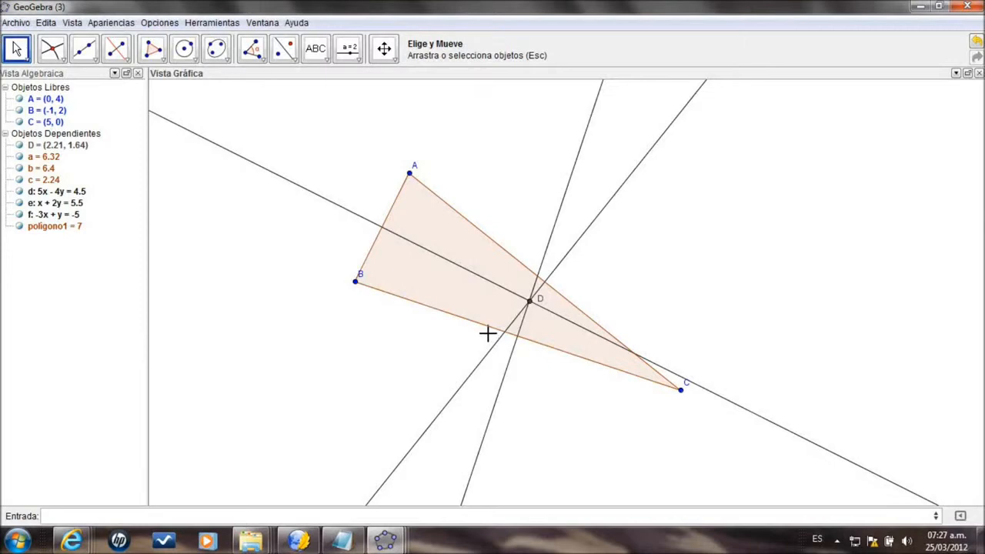
- Draw the triangle's circumscribed circle centered at D and passing through vertex A
left_click(193, 61)
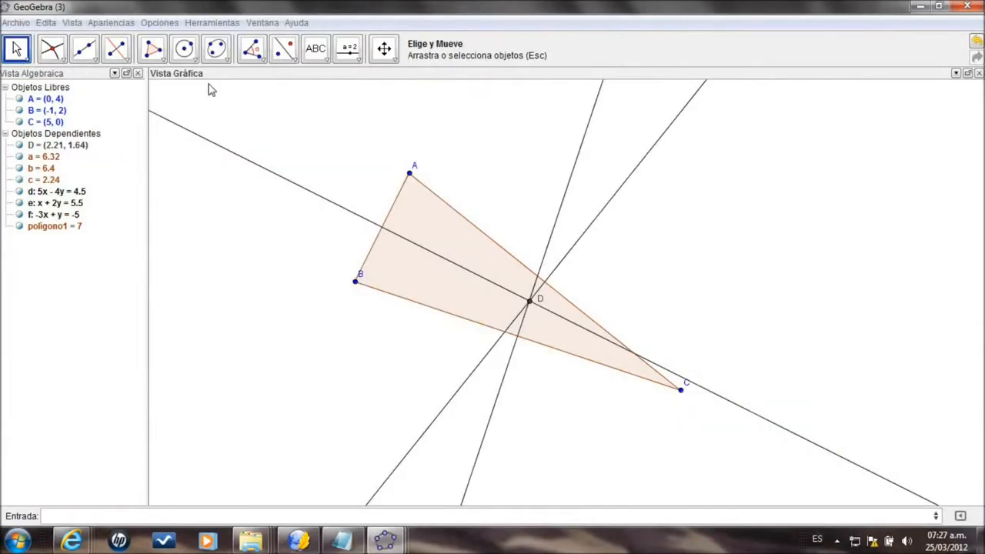
left_click(195, 62)
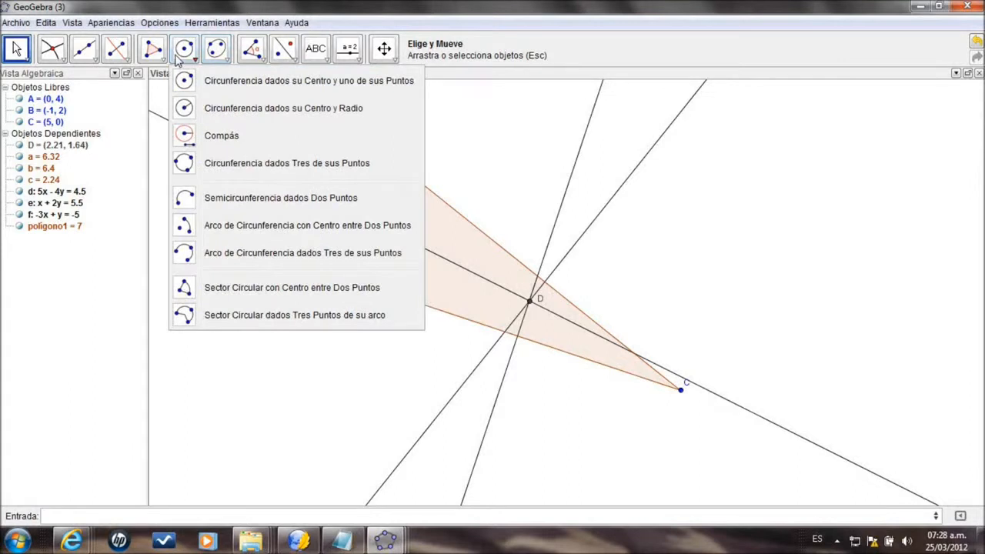
left_click(214, 85)
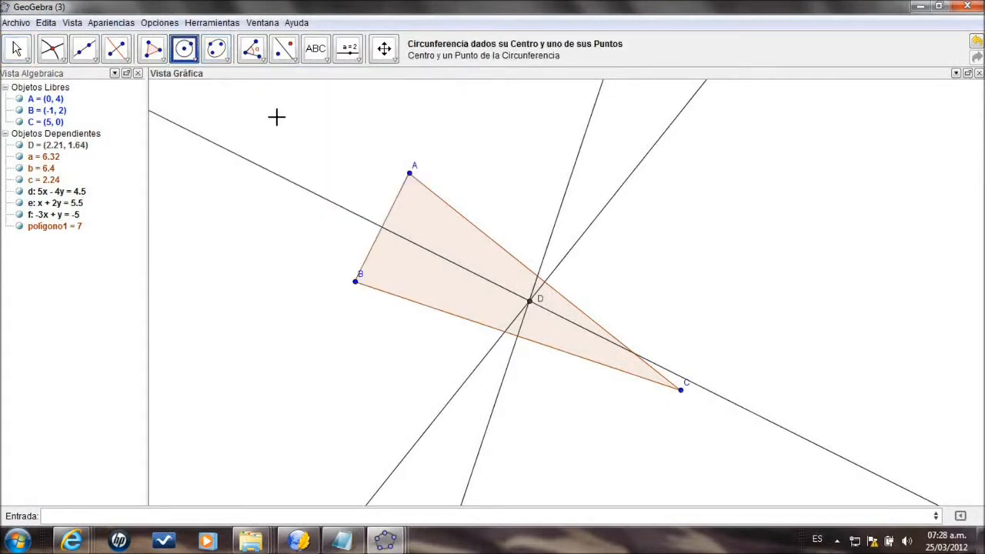
left_click(529, 302)
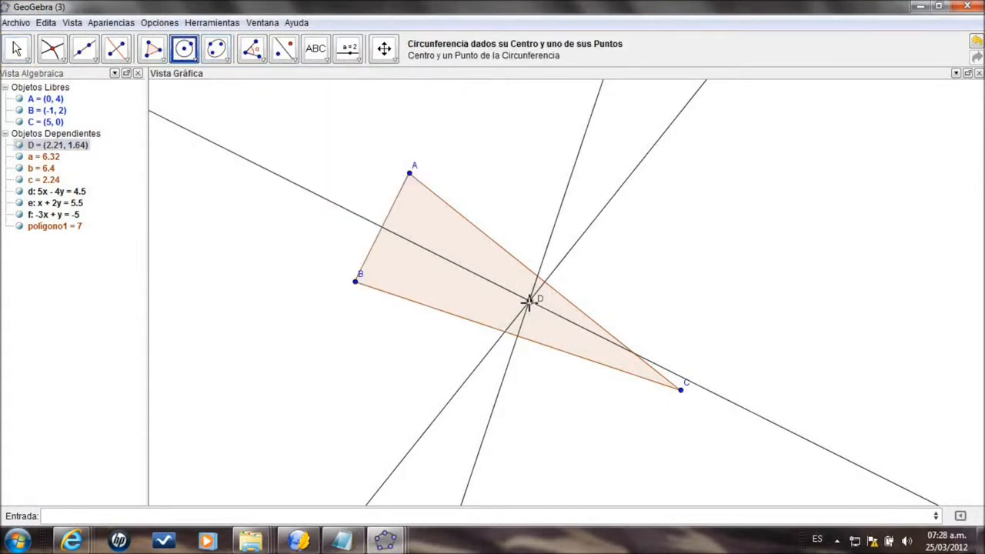
left_click(410, 176)
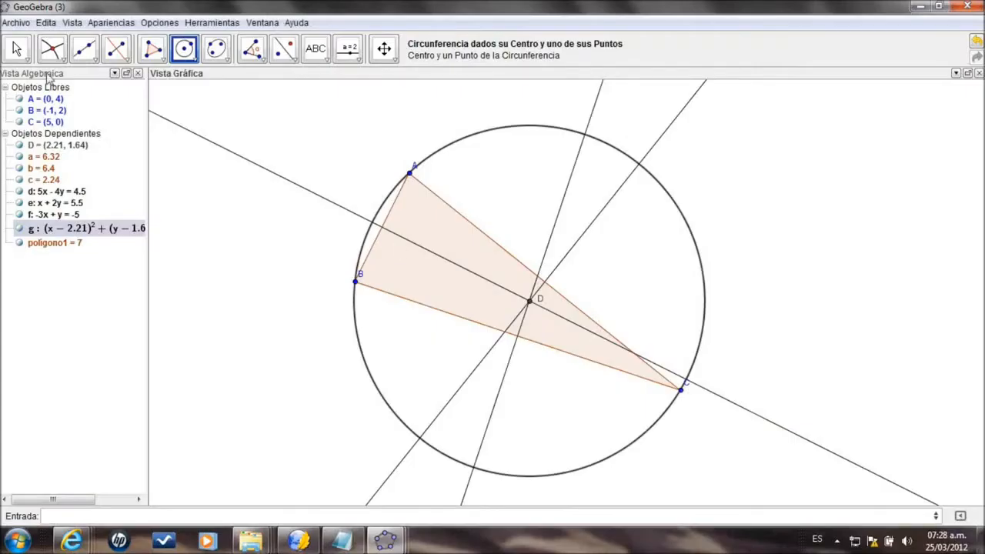
left_click(20, 61)
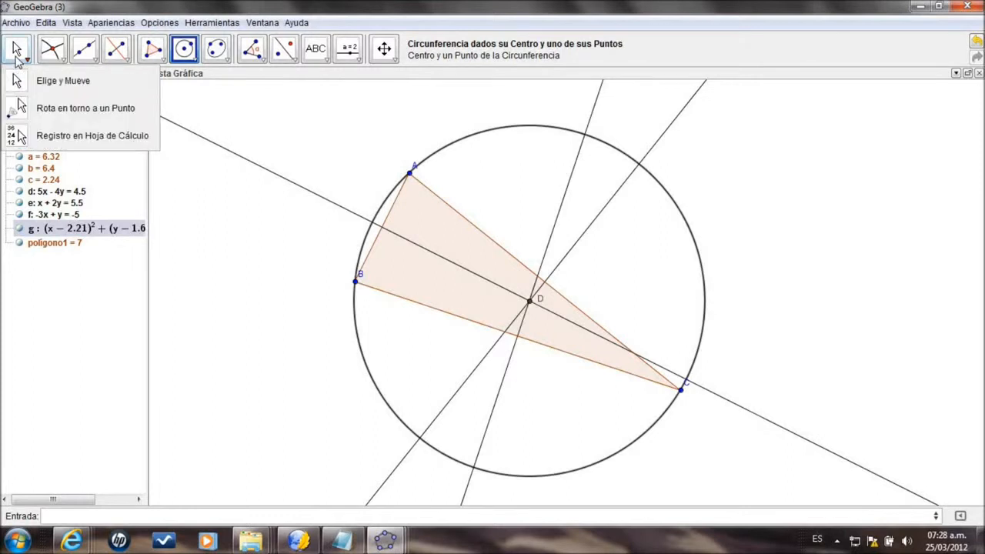
left_click(19, 86)
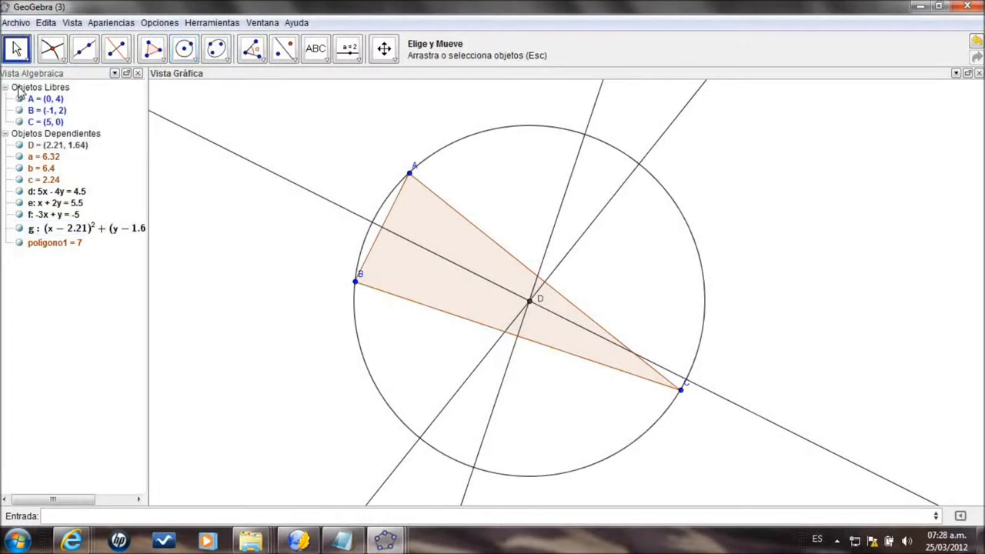
- Move vertex C to about (7.25, 2.17) and vertex B to about (-0.54, 1.87), placing circumcenter D on side BC
left_click(409, 173)
left_click(681, 391)
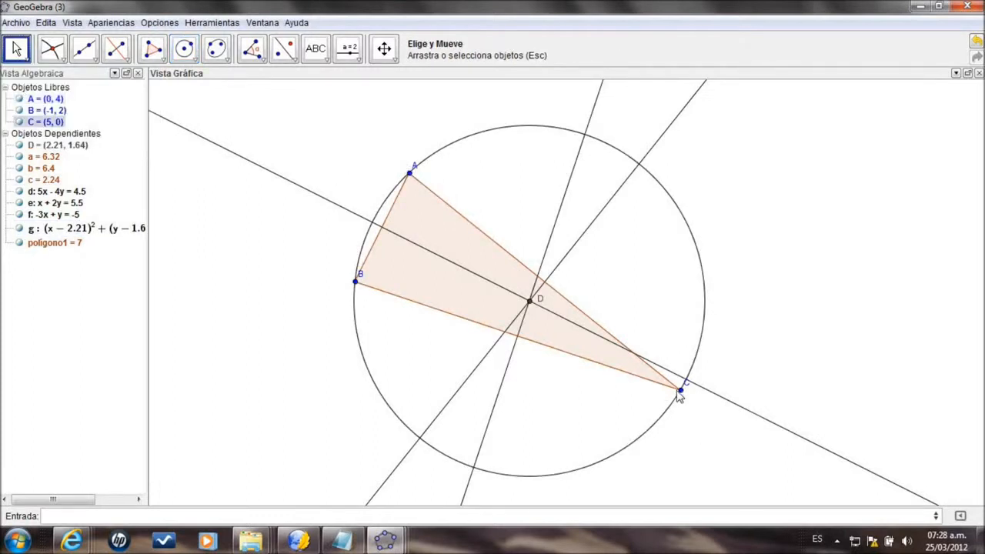
left_click_drag(680, 390, 804, 280)
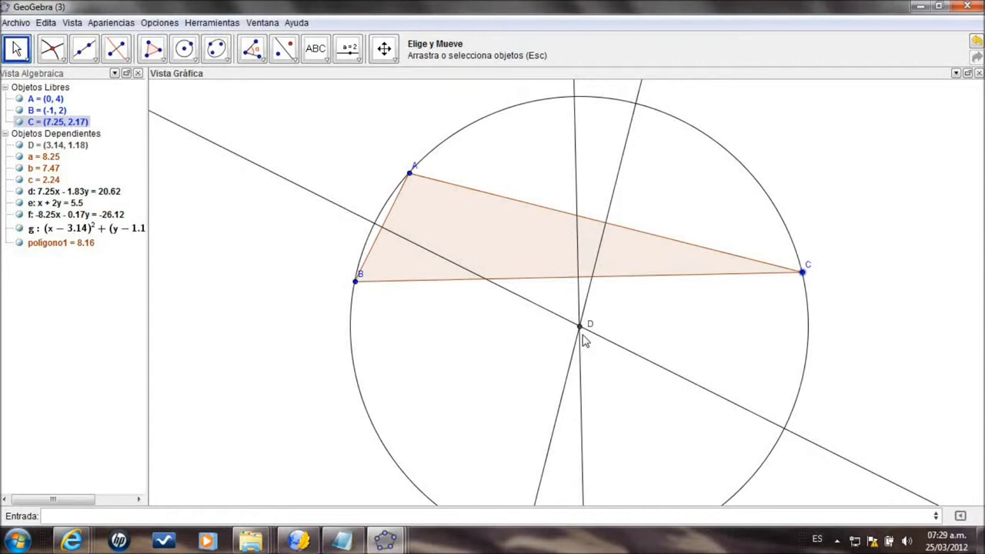
left_click(367, 290)
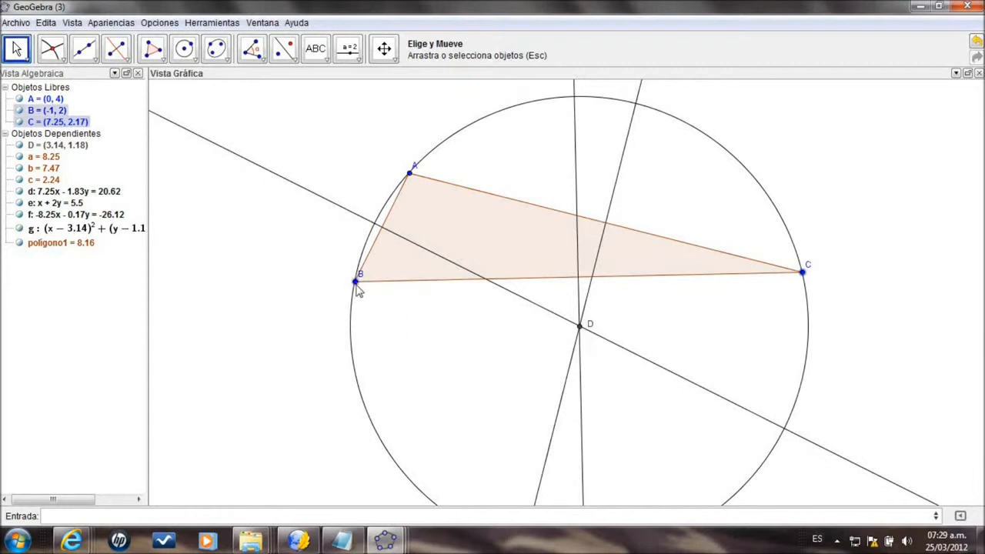
mouse_move(367, 290)
left_mouse_down()
mouse_move(431, 321)
mouse_move(367, 294)
mouse_move(383, 294)
left_mouse_up()
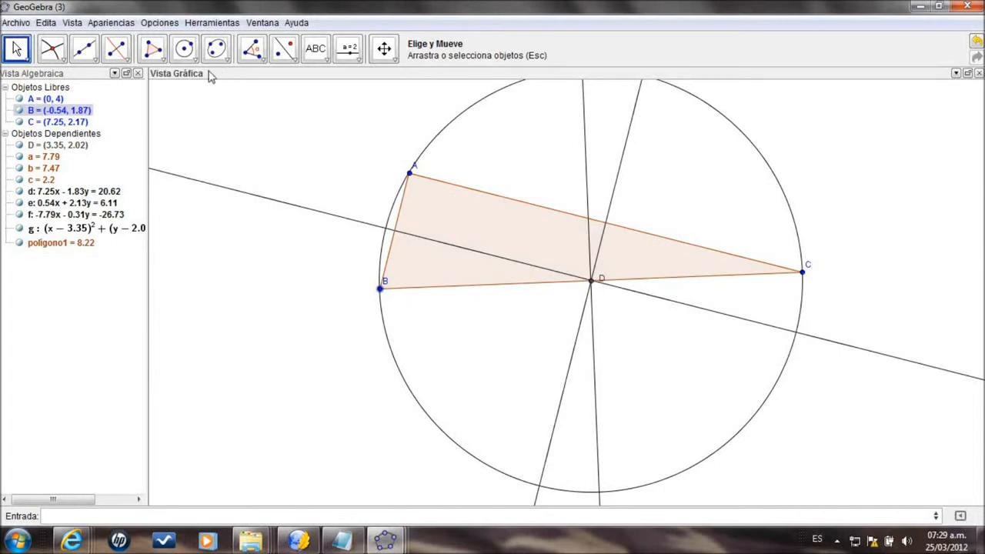
- Try to measure the angle at vertex A with the Ángulo tool, picking C, A and B in that order, and undo it
left_click(265, 60)
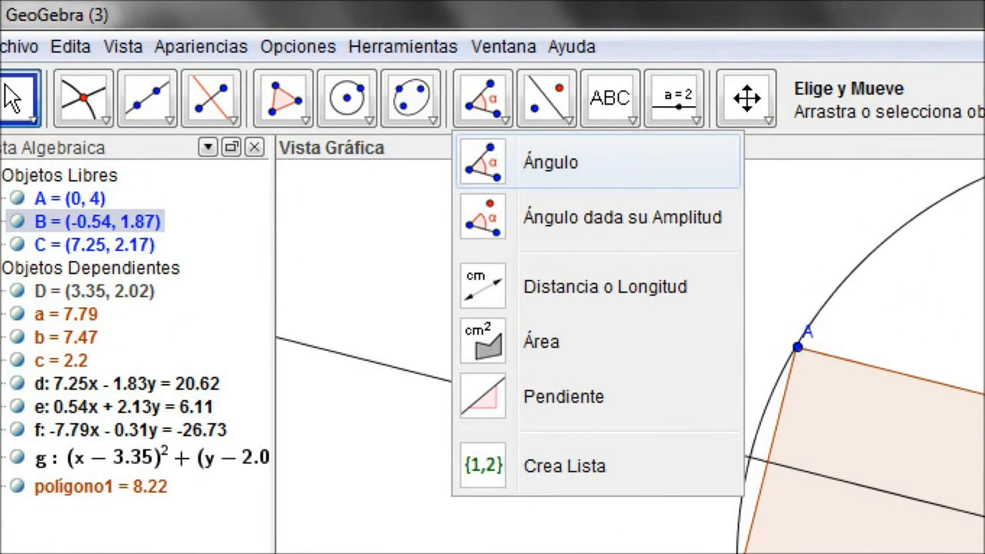
key("Escape")
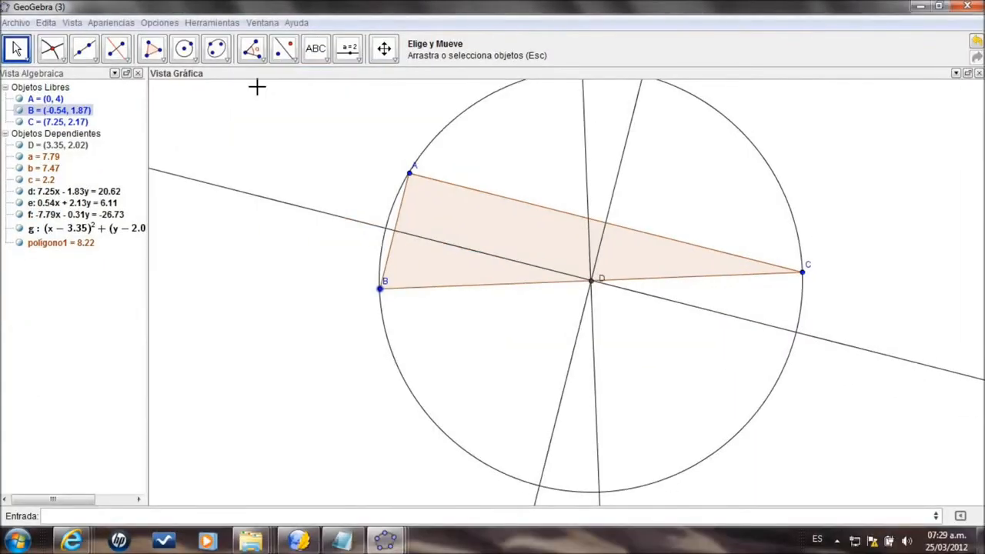
left_click(263, 67)
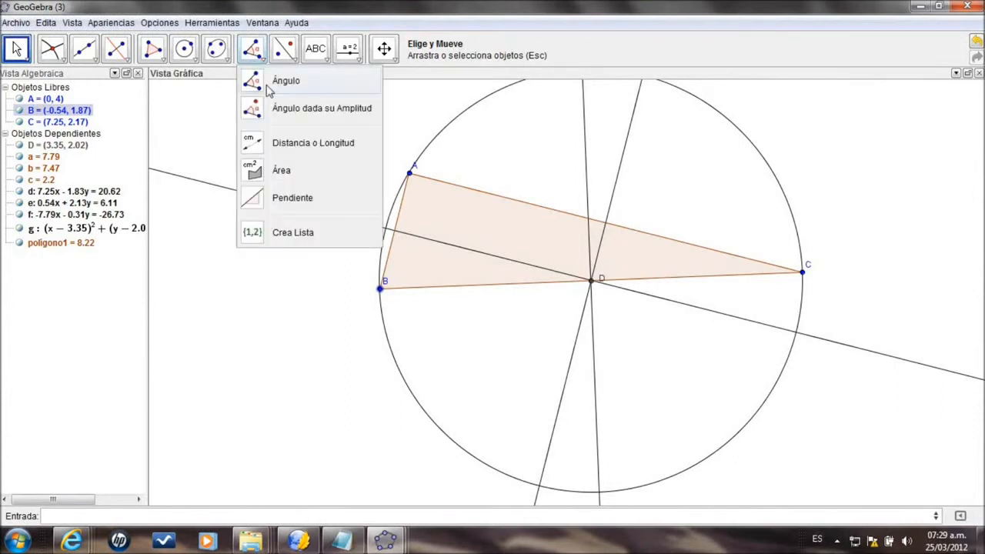
left_click(269, 84)
left_click(803, 273)
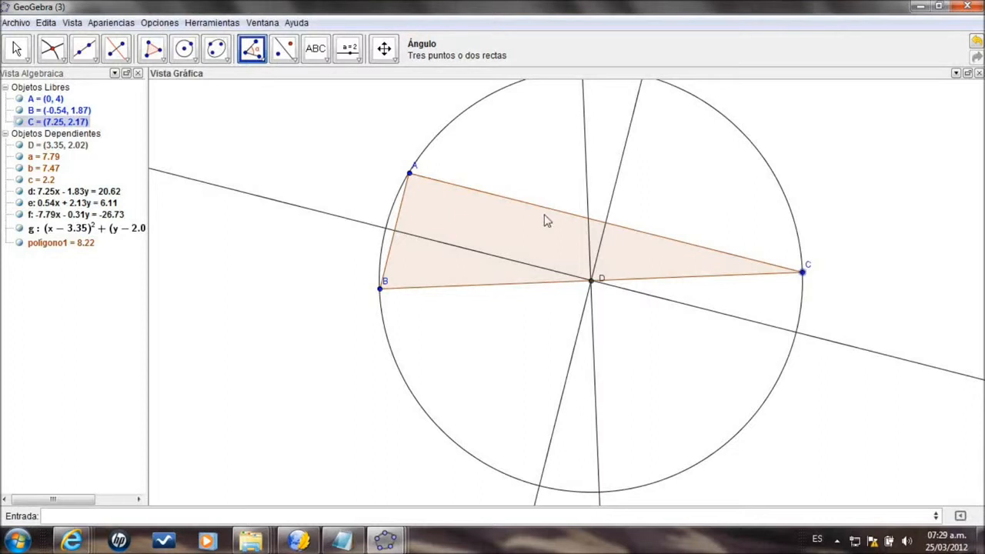
left_click(409, 175)
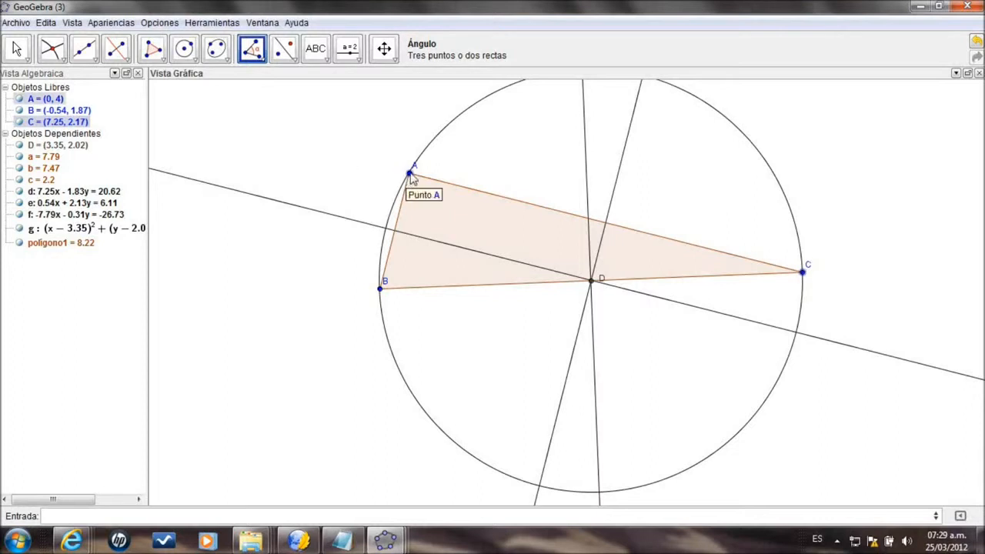
left_click(380, 287)
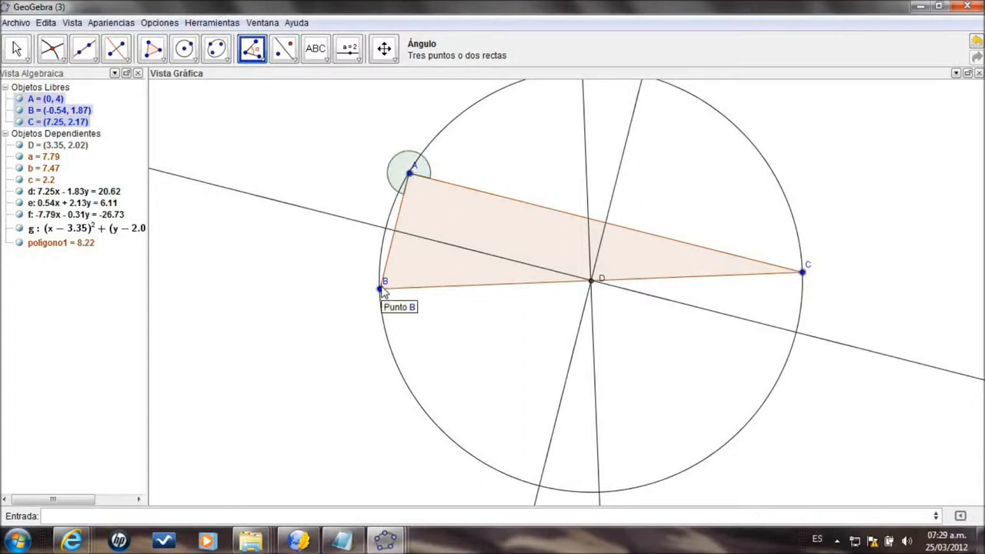
left_click(380, 286)
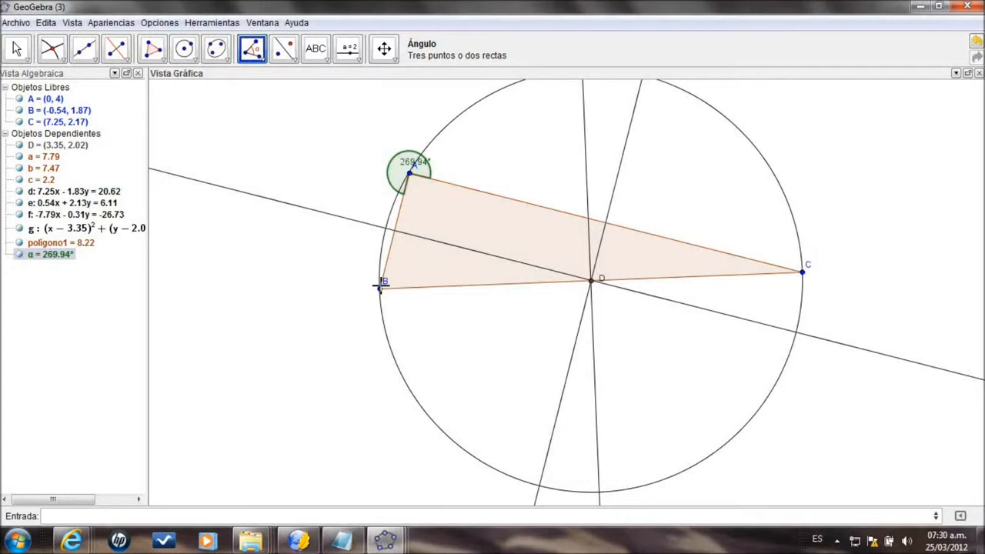
left_click(380, 284)
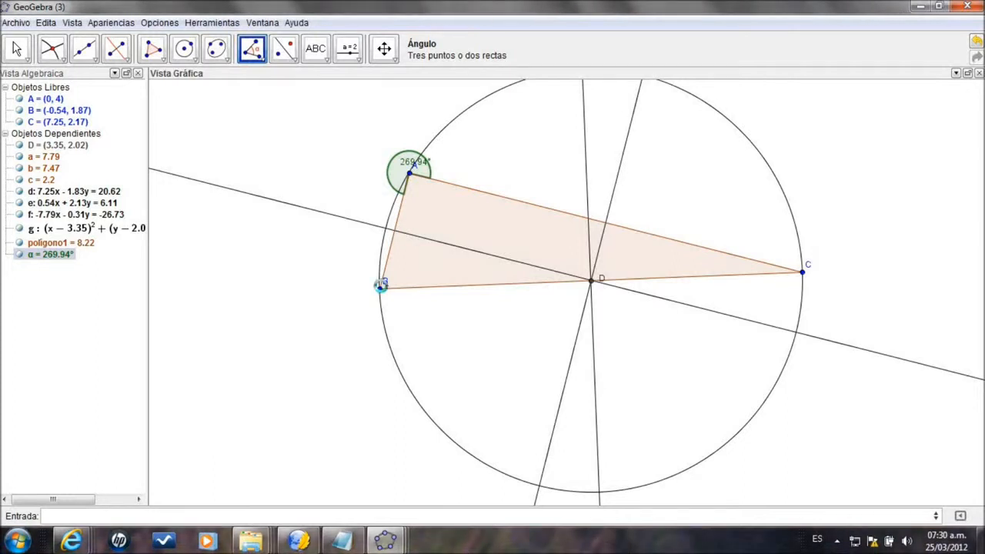
key("ctrl+z")
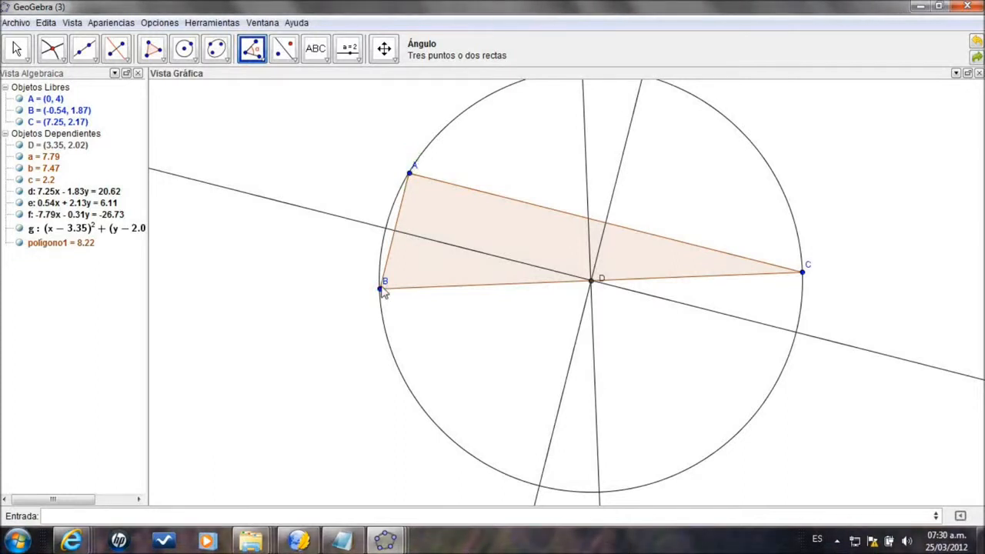
- Measure the interior angle at vertex A by picking B, A and C in order, and shift its label just below the arc
left_click(410, 174)
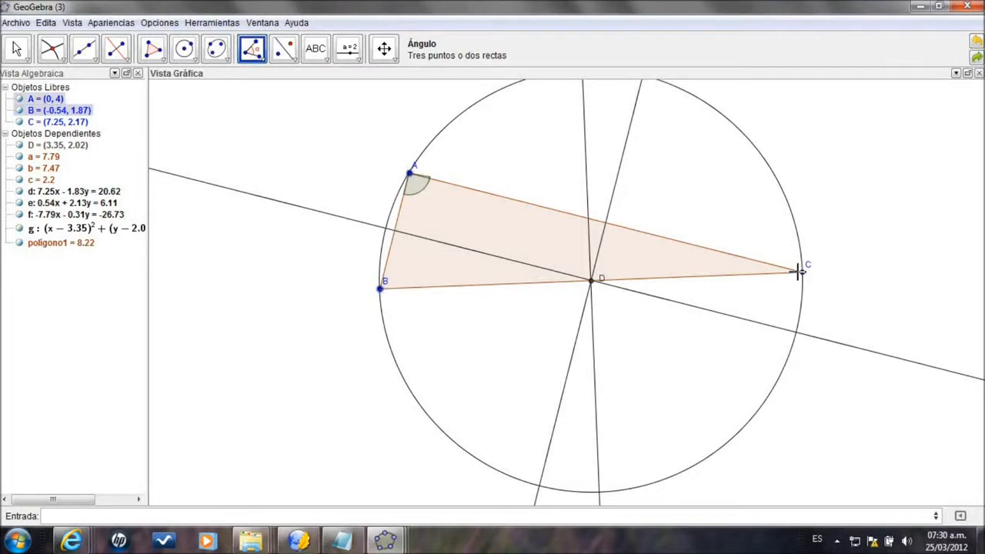
left_click(803, 273)
left_click(803, 272)
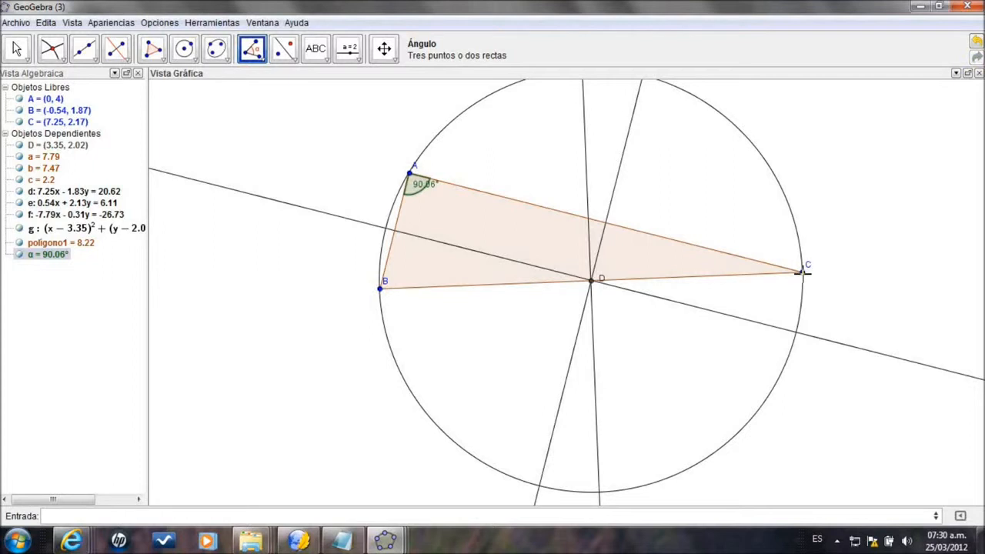
left_click(22, 48)
mouse_move(419, 194)
left_mouse_down()
mouse_move(437, 212)
mouse_move(424, 199)
left_mouse_up()
left_click(416, 216)
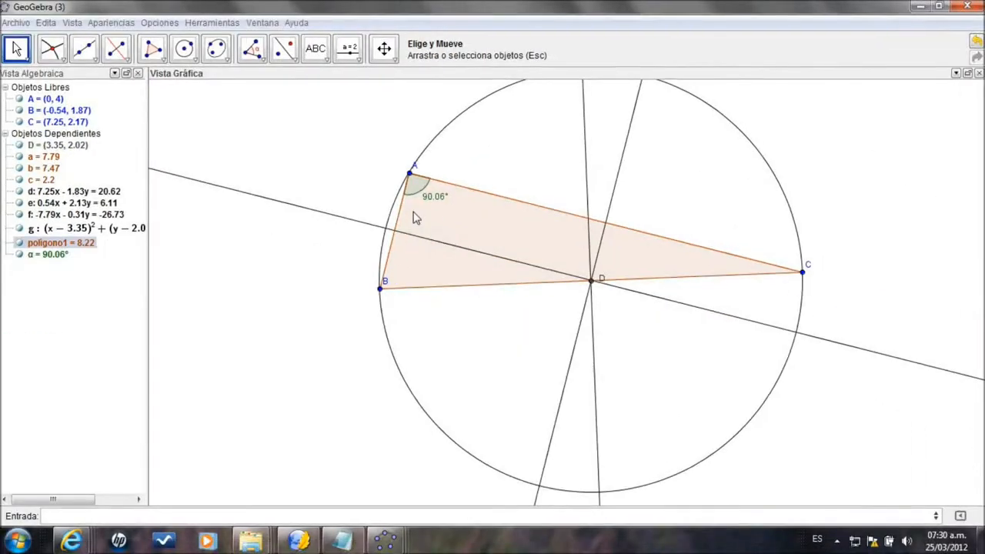
- Measure the interior angle at vertex B with the Ángulo tool, picking C, B and A, and shift its label clear of the arc
left_click(254, 50)
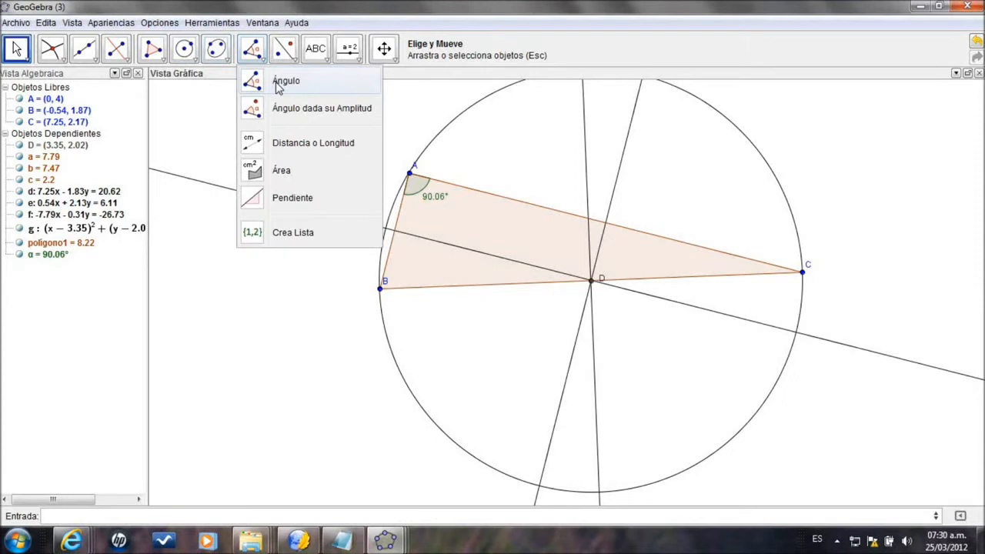
left_click(277, 82)
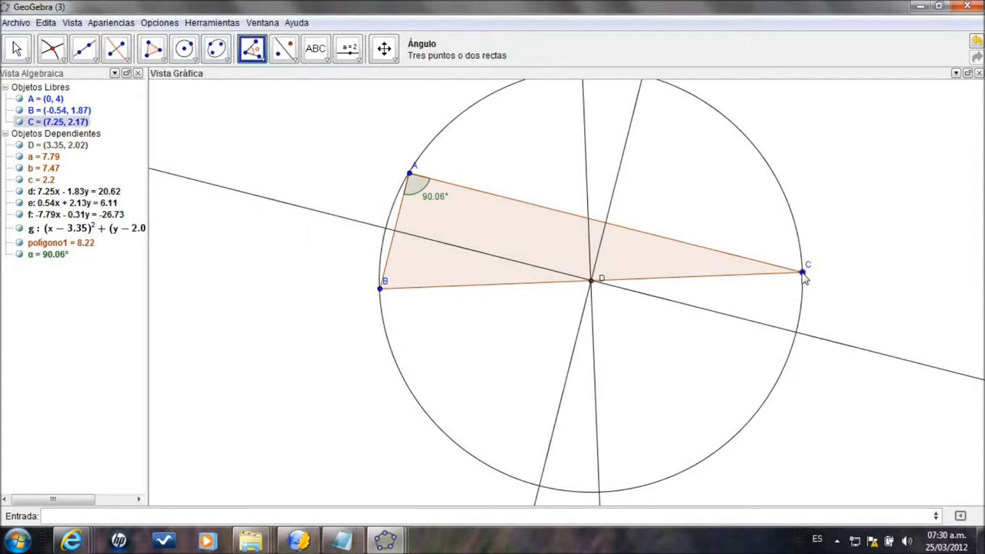
left_click(380, 289)
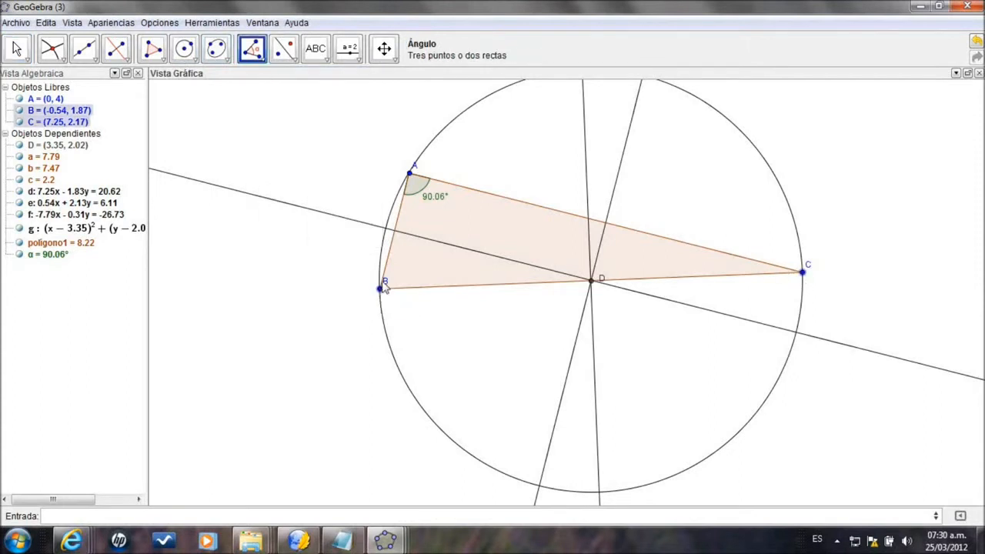
left_click(409, 172)
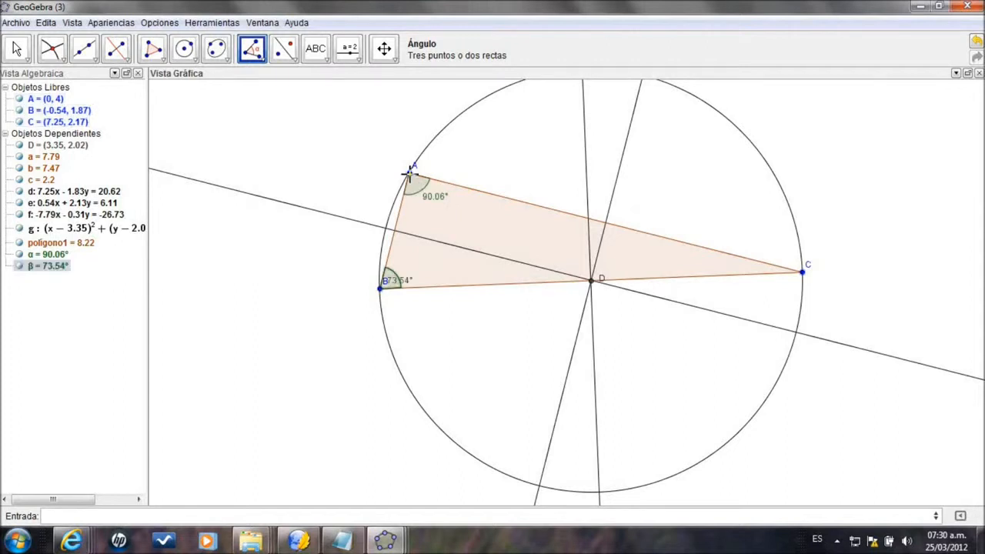
left_click(19, 50)
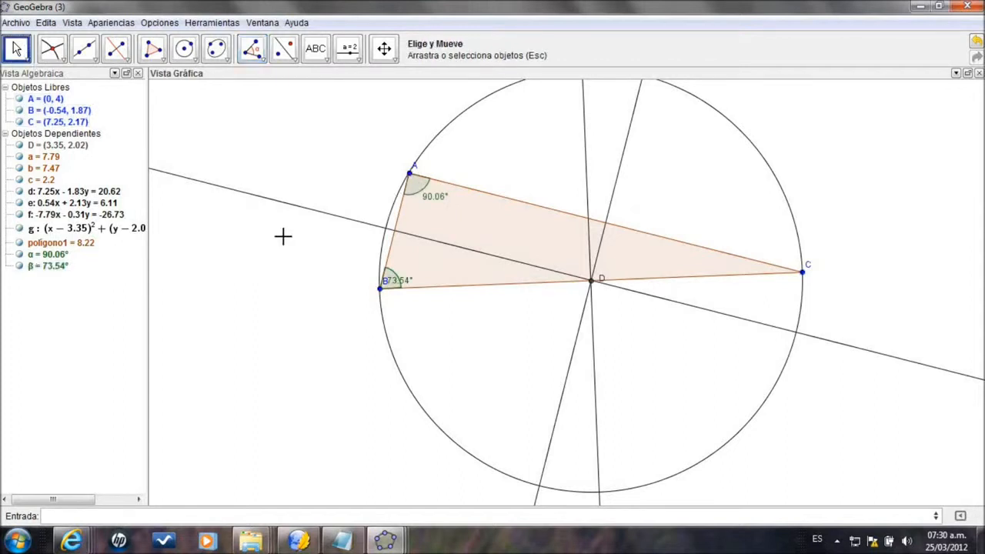
mouse_move(406, 285)
left_mouse_down()
mouse_move(401, 273)
mouse_move(422, 268)
mouse_move(411, 266)
left_mouse_up()
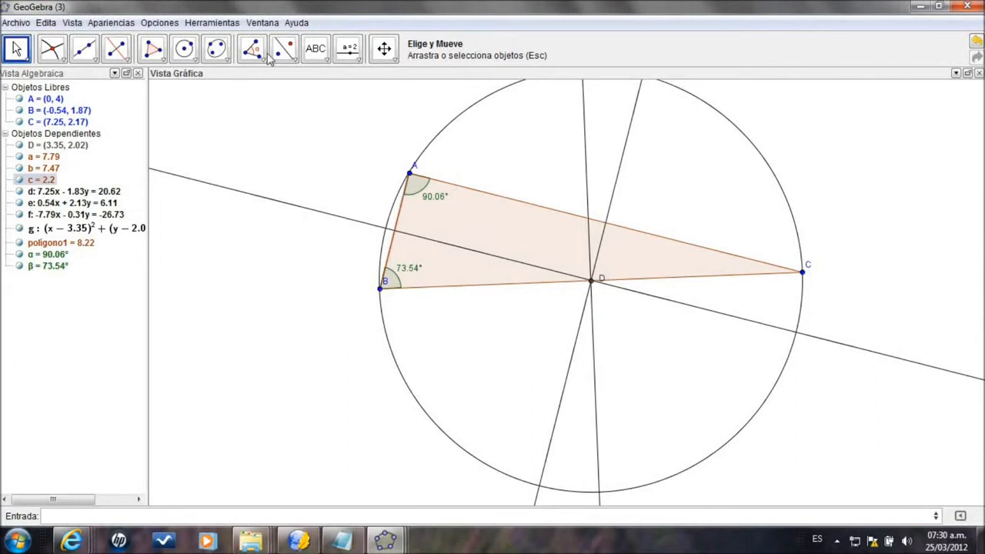
- Measure the interior angle at vertex C with the Ángulo tool, picking A, C and B, and shift its label away from the vertex
left_click(253, 49)
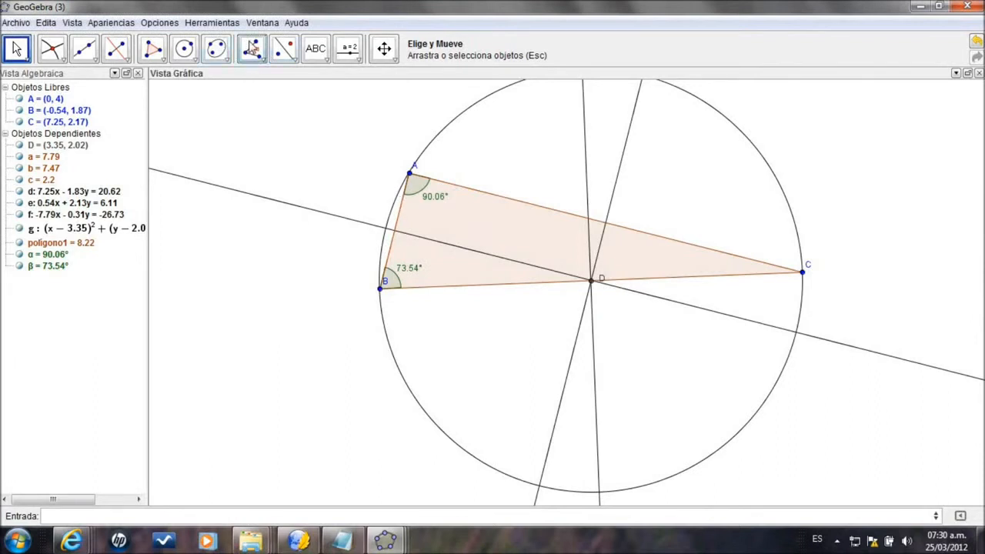
left_click(802, 273)
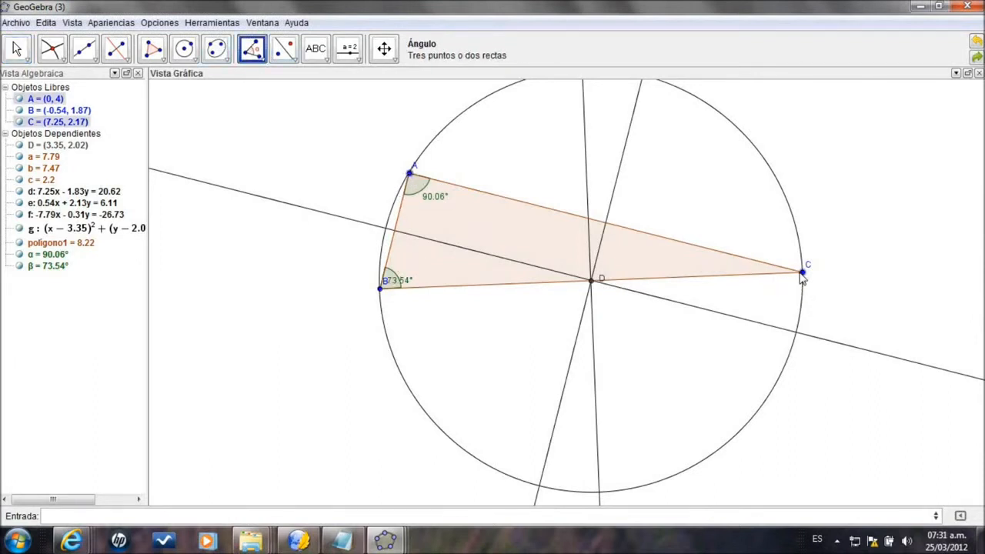
left_click(380, 289)
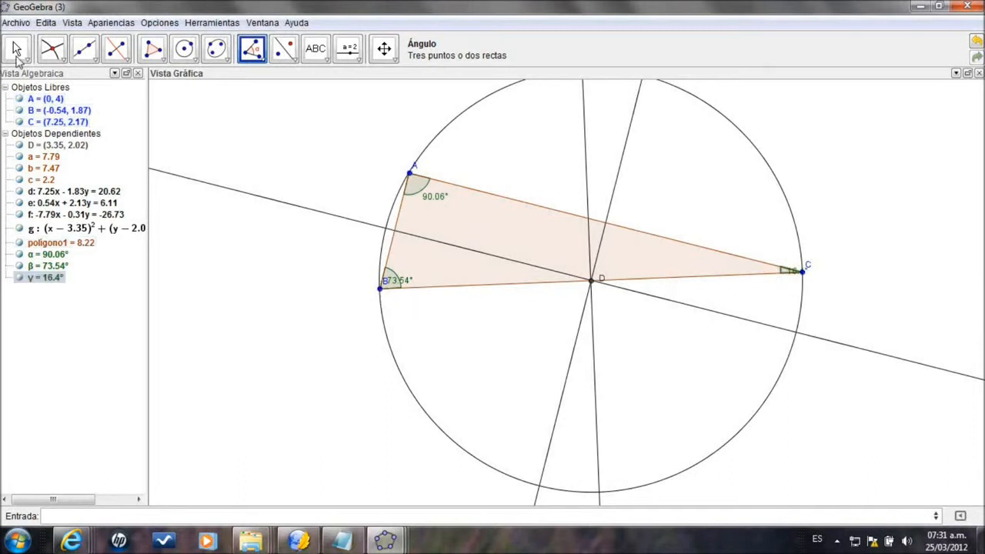
left_click(15, 57)
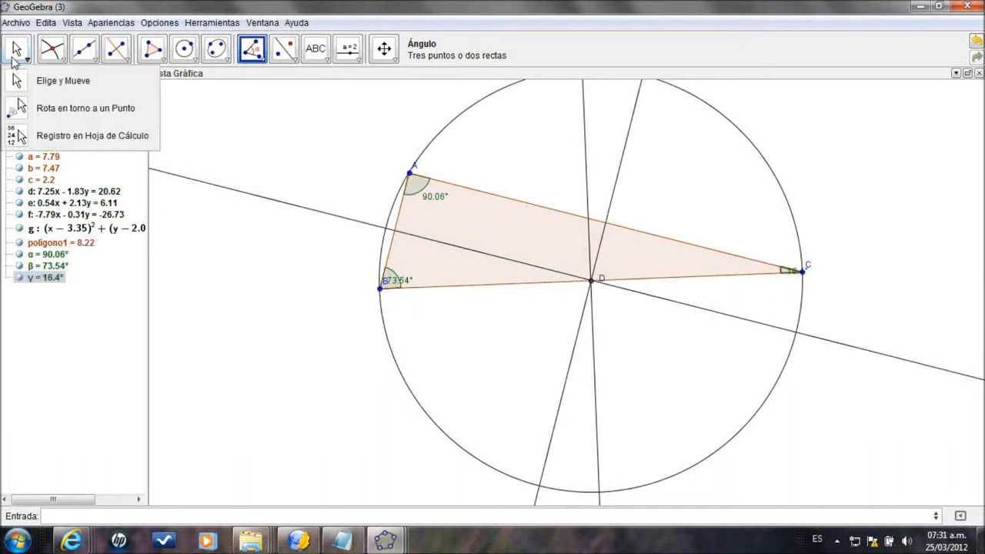
left_click(93, 87)
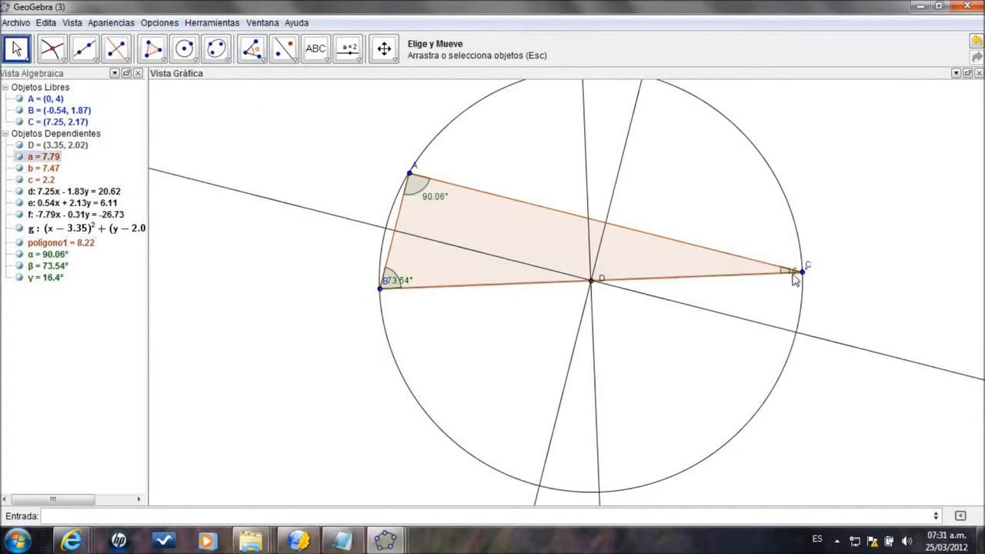
left_click_drag(774, 275, 744, 267)
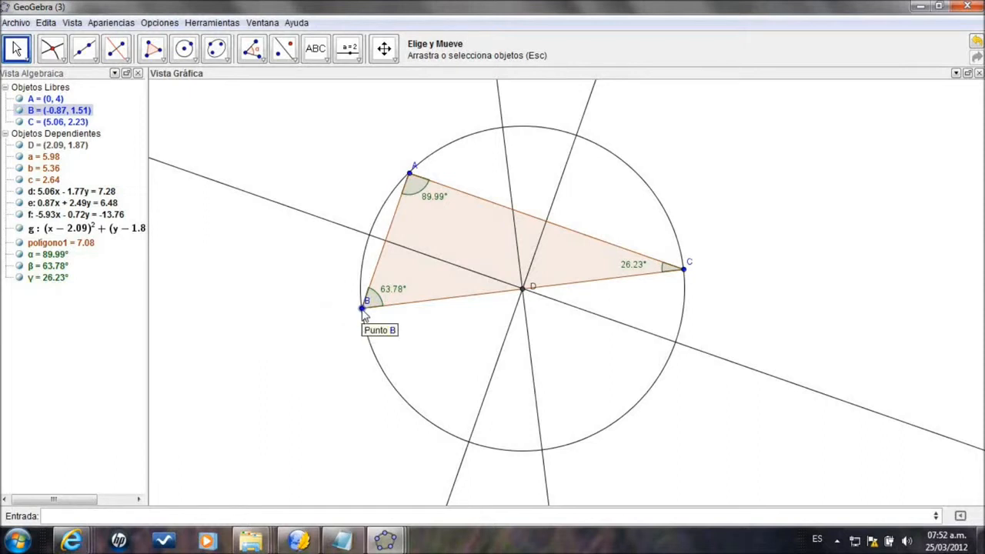
- Move vertex B so the triangle passes through acute, right-angled and obtuse shapes, ending with B at about (-2.19, 1.85)
left_click_drag(363, 308, 394, 310)
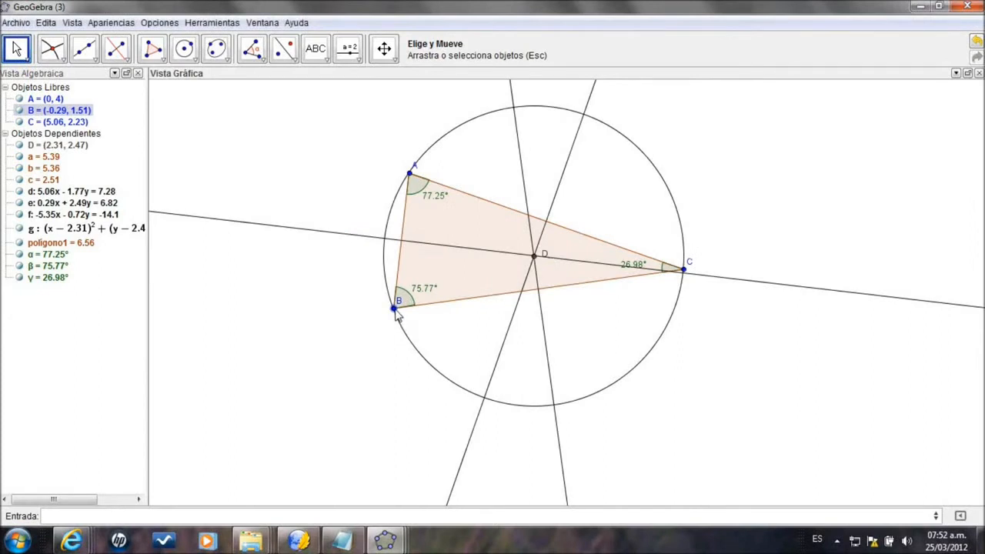
left_click_drag(396, 314, 363, 318)
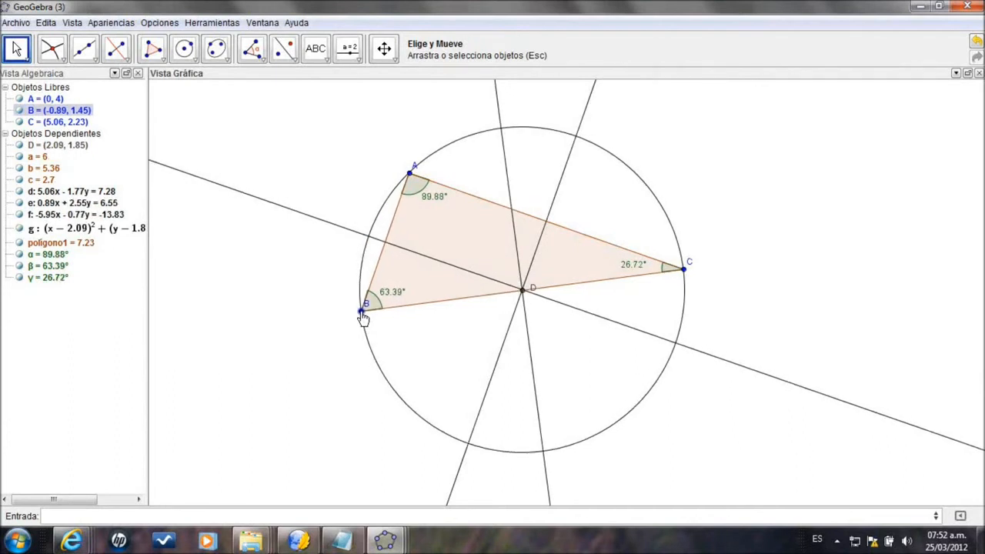
left_click_drag(363, 318, 361, 323)
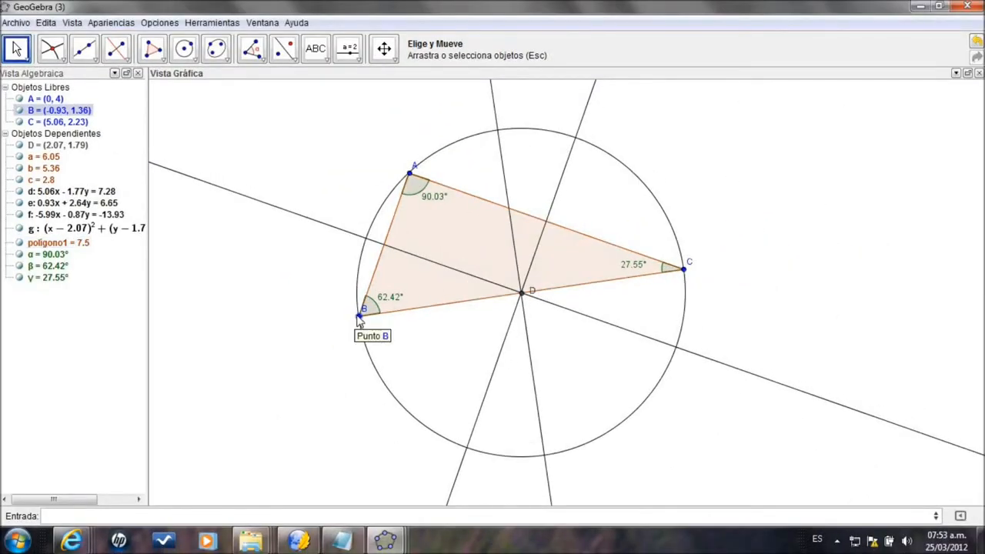
left_click_drag(359, 317, 292, 297)
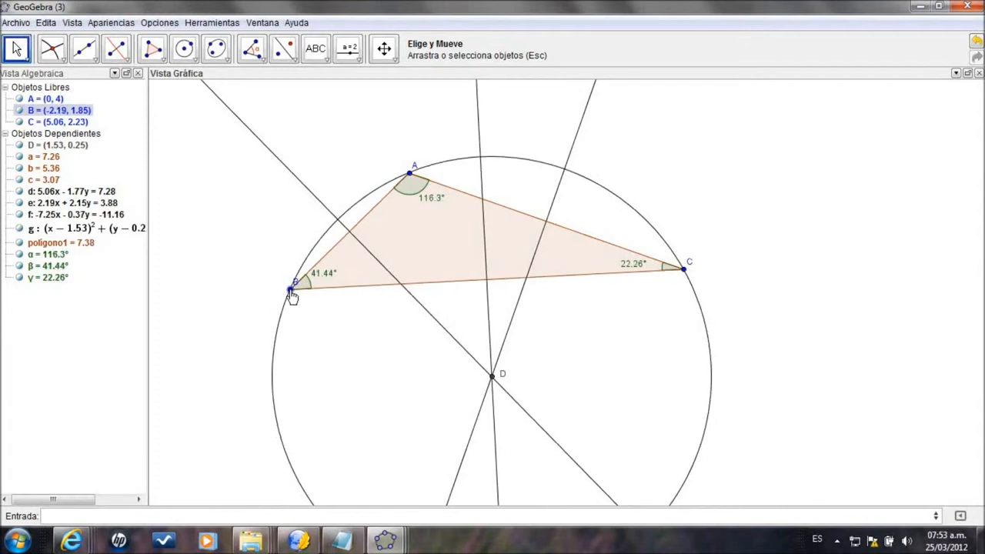